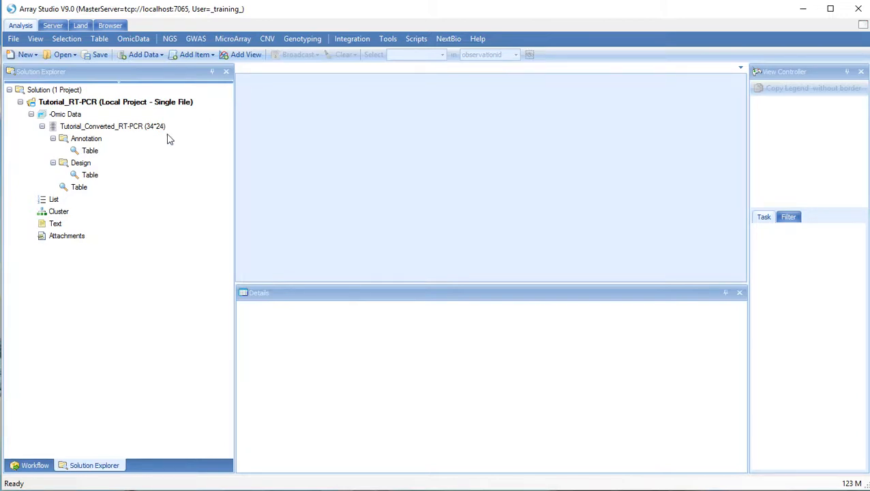
Open the annotation table, the design table and the main data table of the Tutorial_Converted_RT-PCR dataset and examine them.
double_click(91, 151)
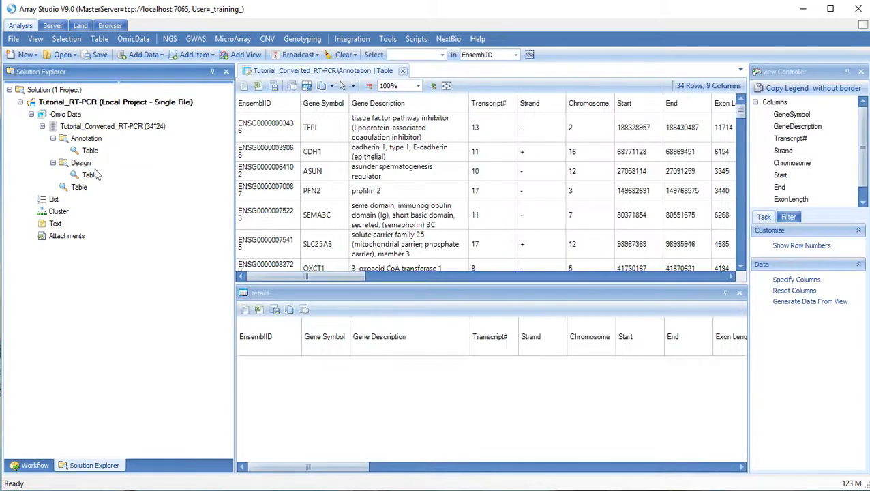
left_click(88, 176)
double_click(87, 176)
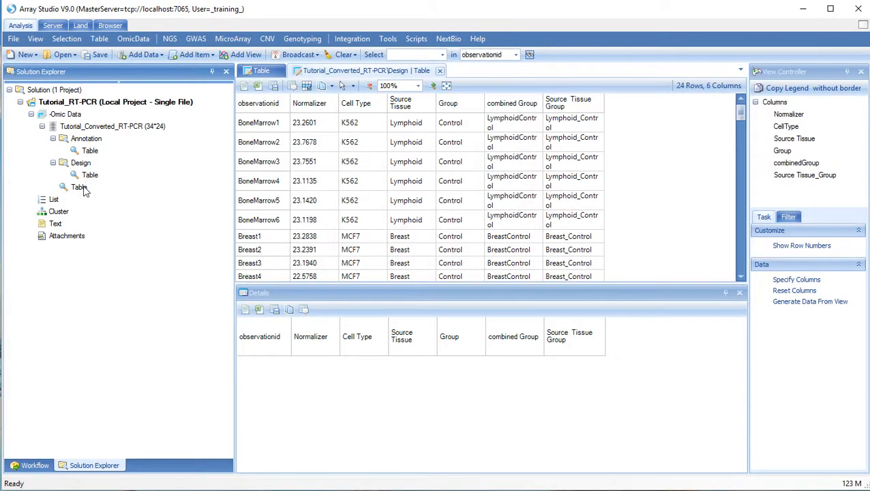
double_click(79, 187)
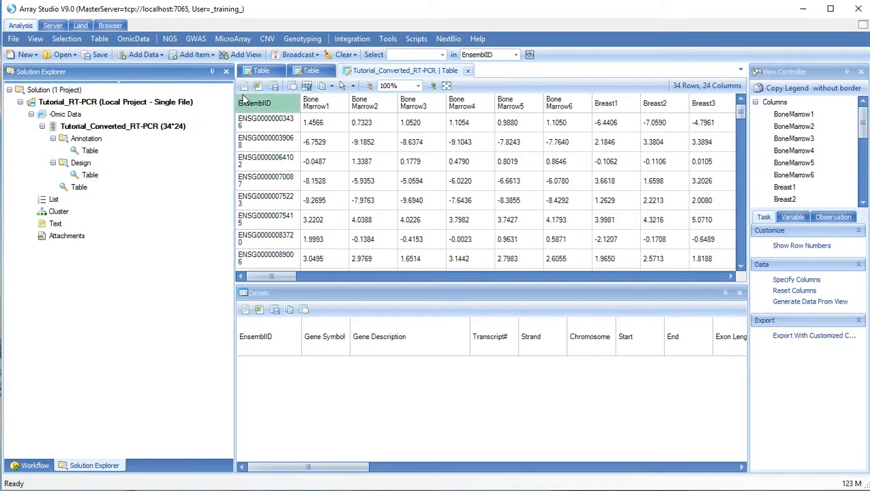
left_click(279, 107)
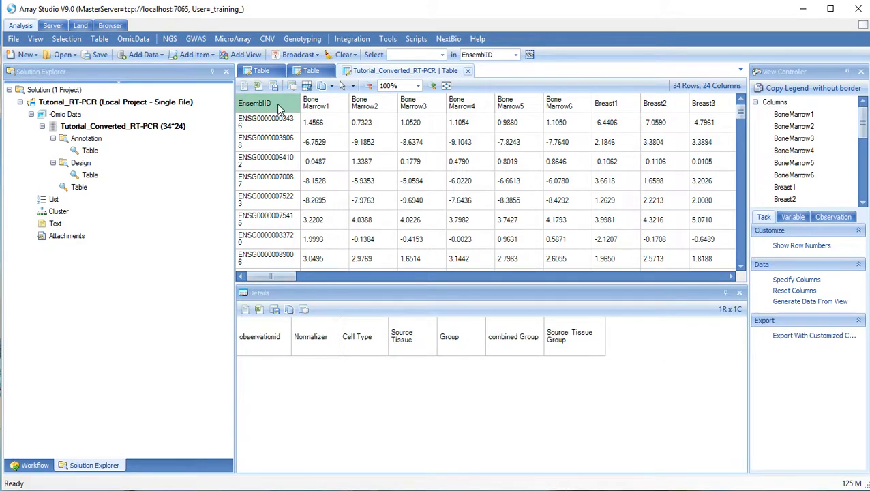
left_click(314, 125)
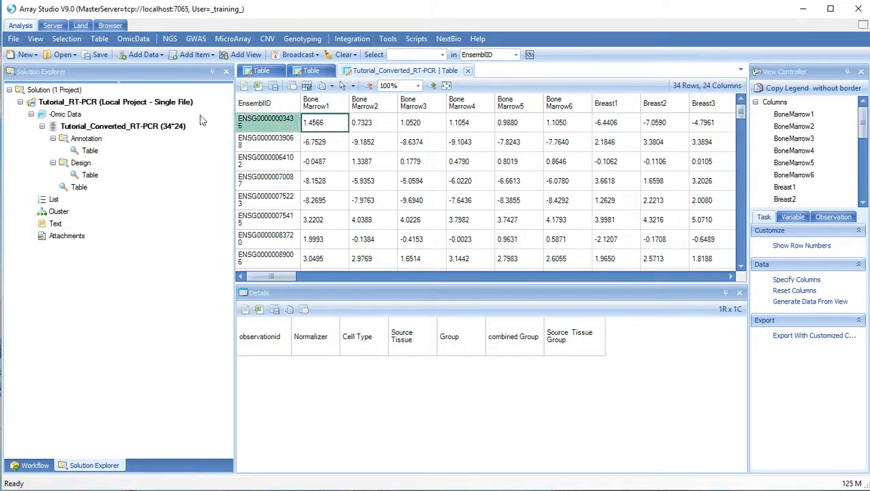
Select the TFPI gene's Ensembl ID in the annotation table to view its details, and find the same gene in the main data table.
double_click(91, 151)
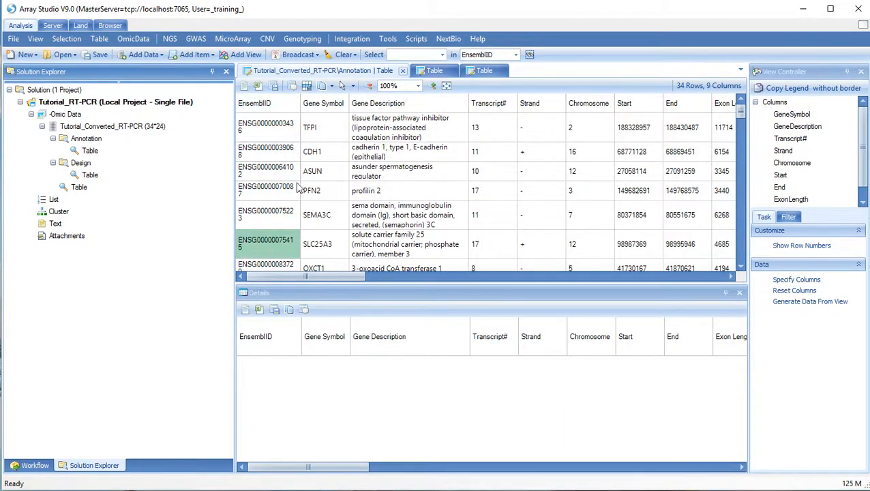
double_click(324, 126)
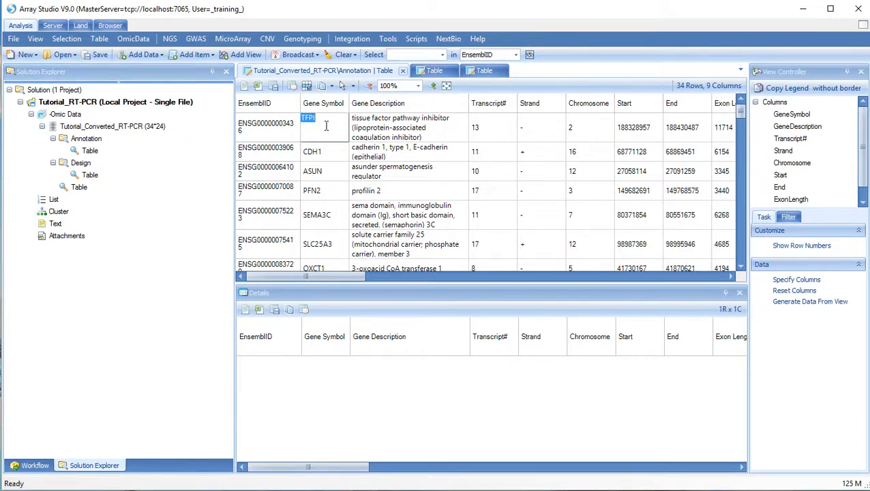
left_click(326, 125)
type("22")
left_click(332, 156)
left_click(330, 130)
left_click(331, 127)
left_click(331, 125)
left_click(267, 127)
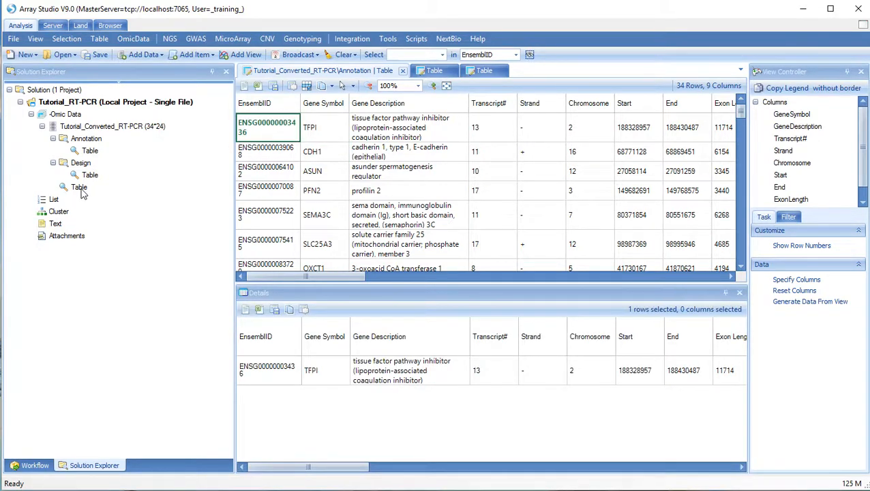
double_click(81, 190)
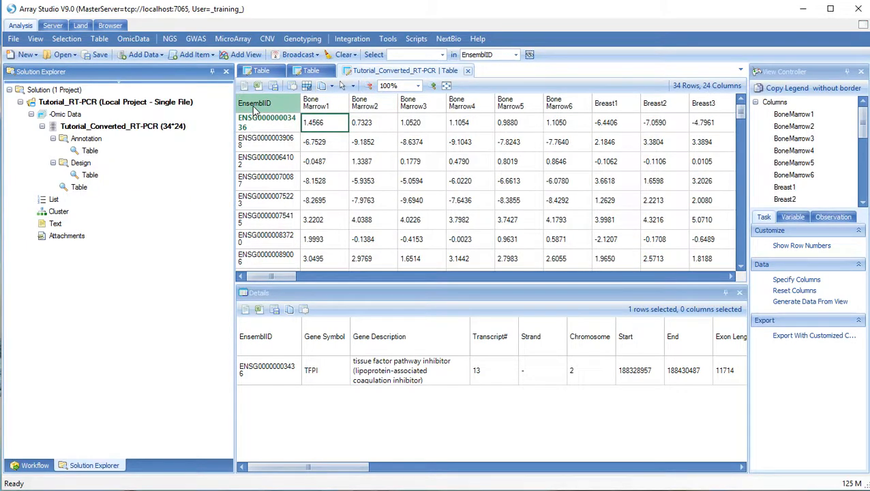
Add a BoxPlotView to the Tutorial_Converted_RT-PCR dataset.
right_click(144, 129)
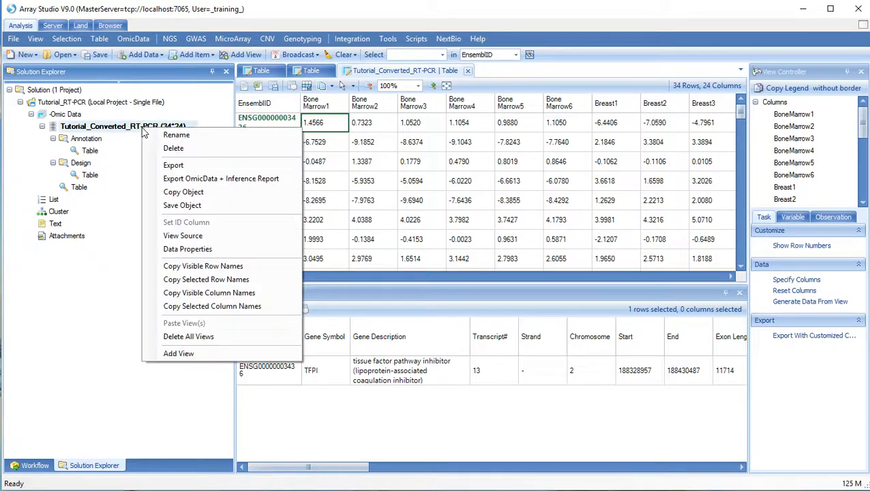
left_click(177, 354)
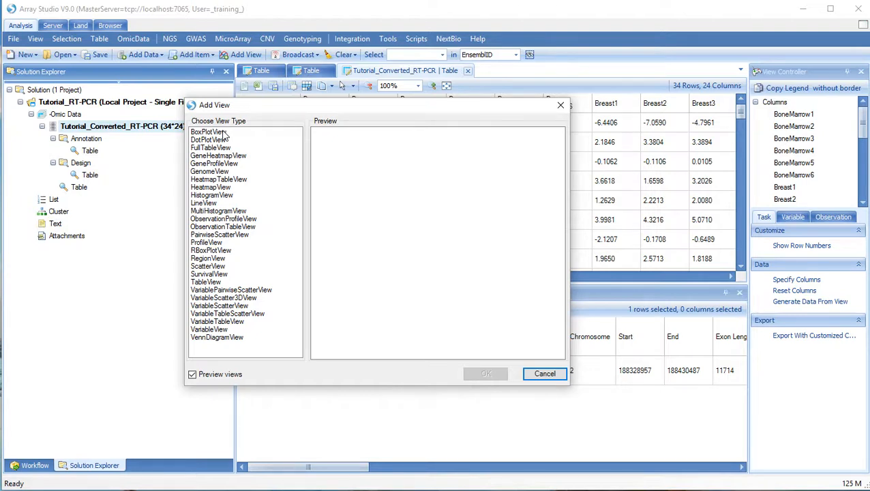
left_click(222, 133)
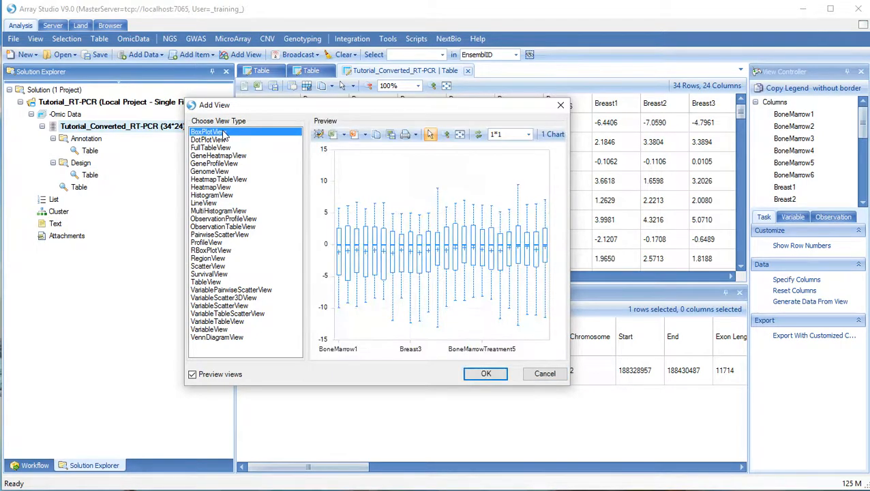
left_click(485, 373)
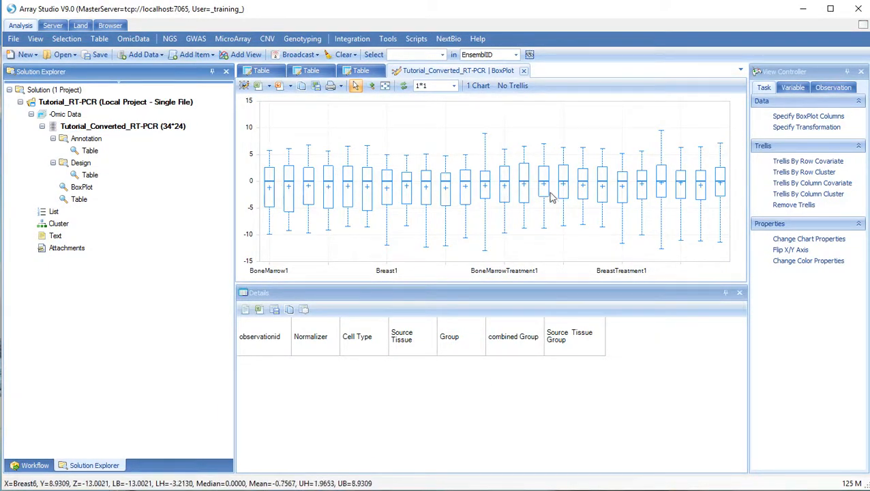
Filter the box plot's observations by Group to exclude the Treatment samples.
left_click(834, 88)
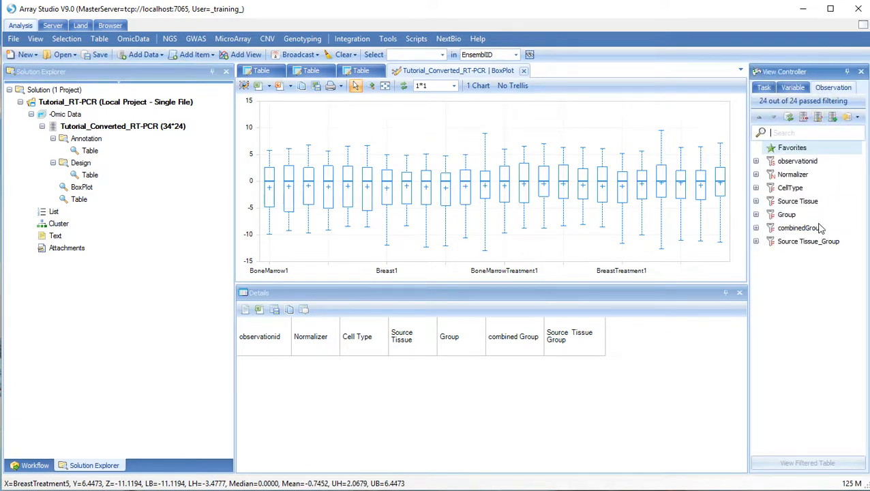
left_click(756, 215)
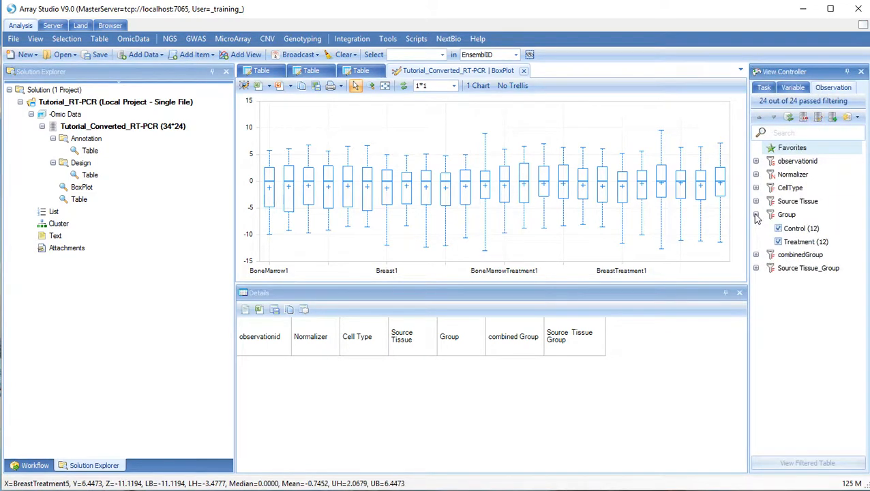
left_click(778, 242)
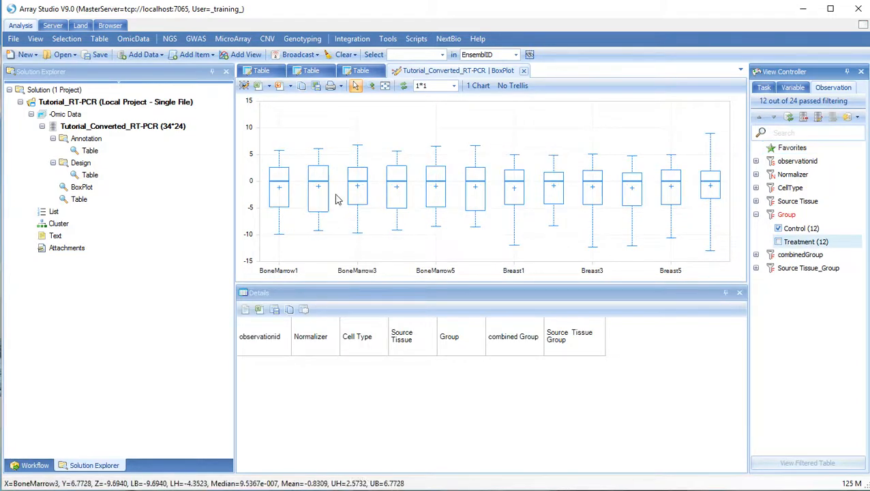
Check how the Group filter affects the main data table by including the Treatment samples and excluding them again.
left_click(360, 72)
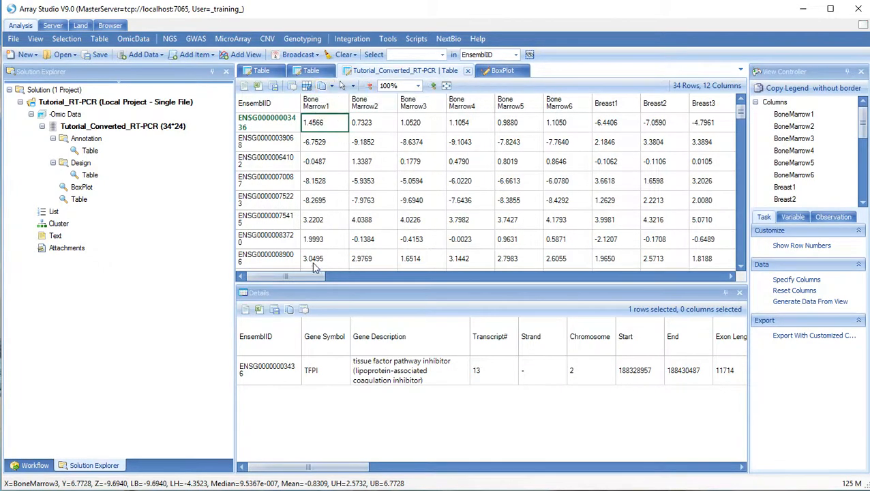
left_click_drag(305, 273, 760, 269)
left_click(833, 218)
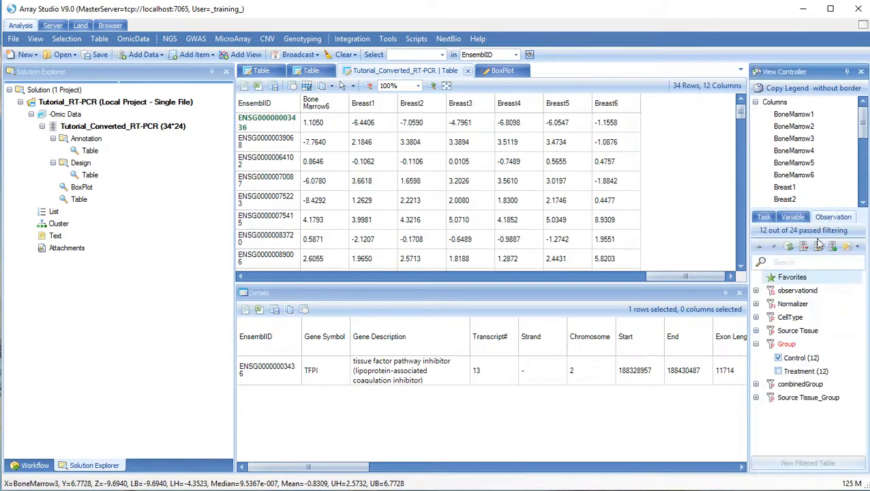
left_click(756, 344)
left_click(779, 372)
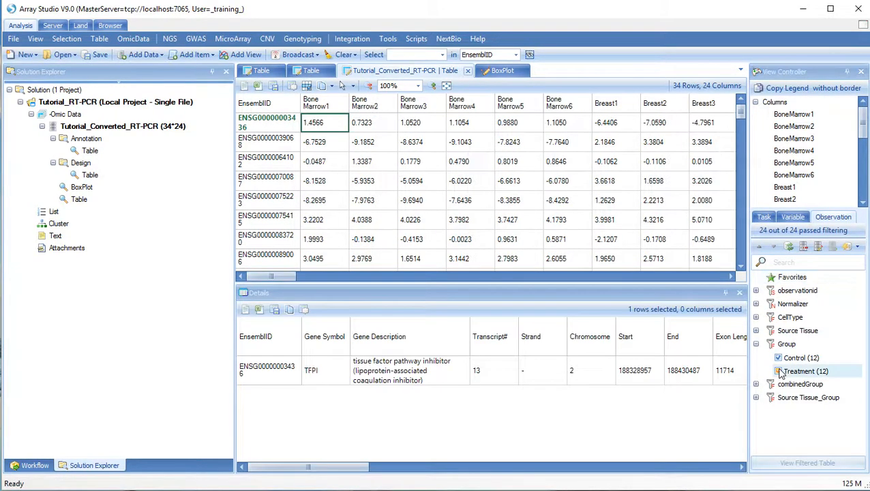
left_click(778, 371)
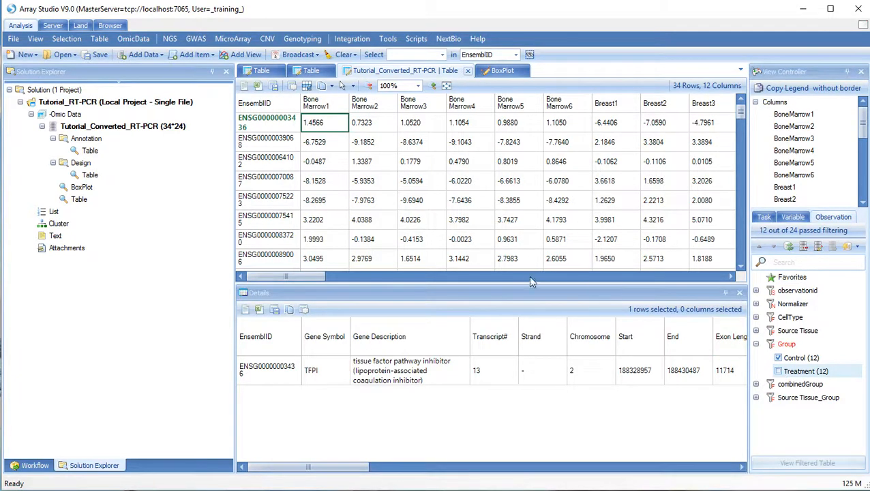
Set the rotation of the box plot's X axis labels to 90.
left_click(486, 72)
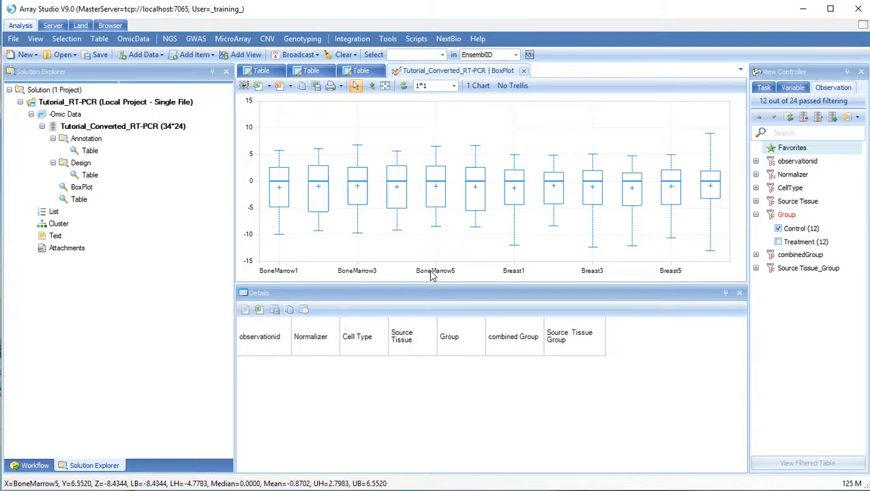
left_click(764, 90)
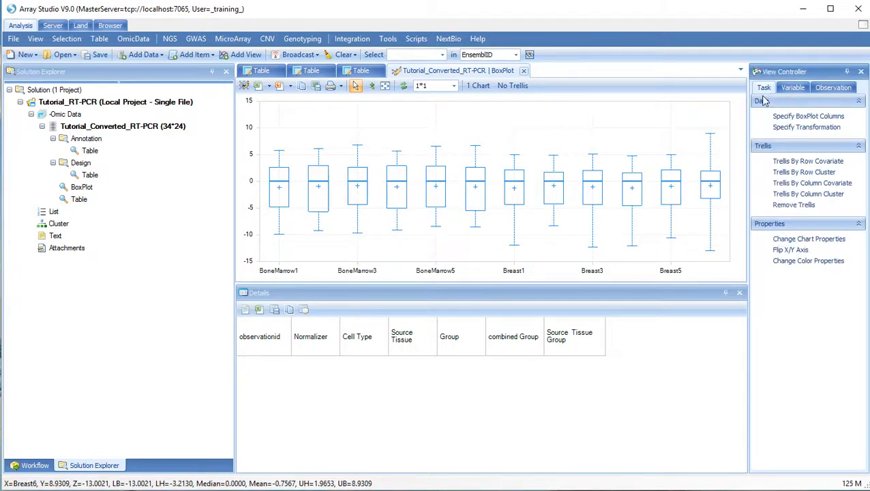
left_click(791, 238)
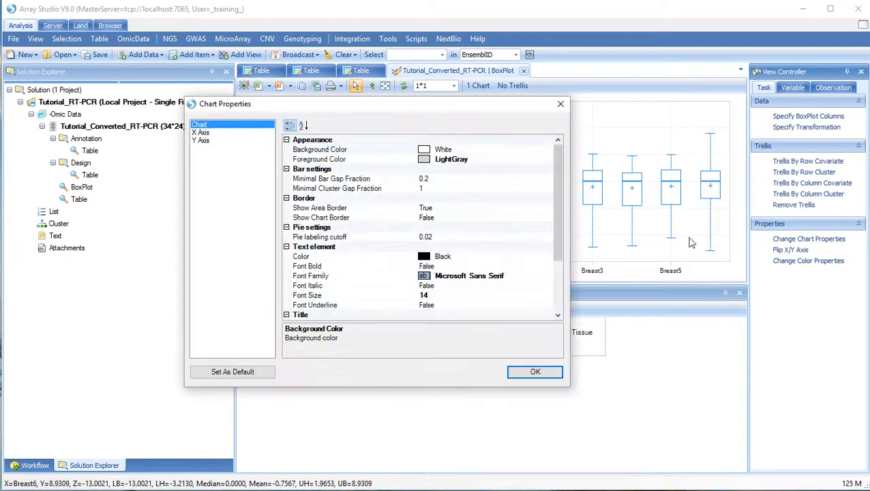
left_click(202, 133)
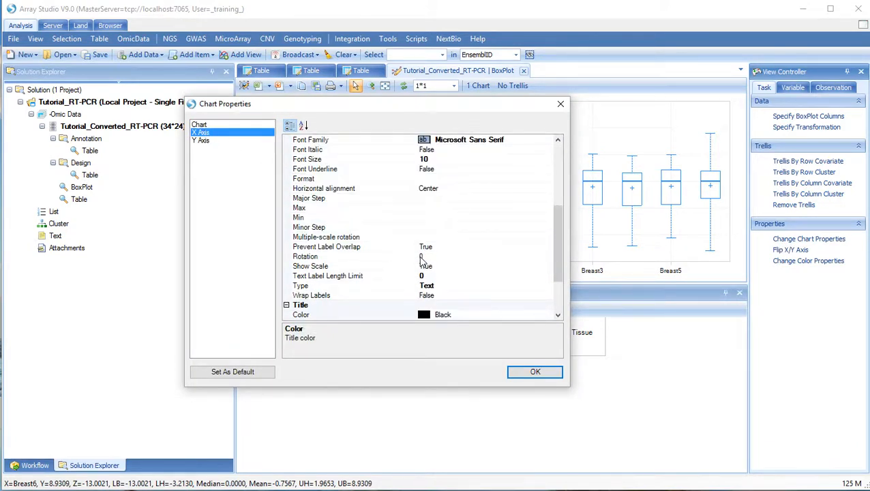
left_click(421, 257)
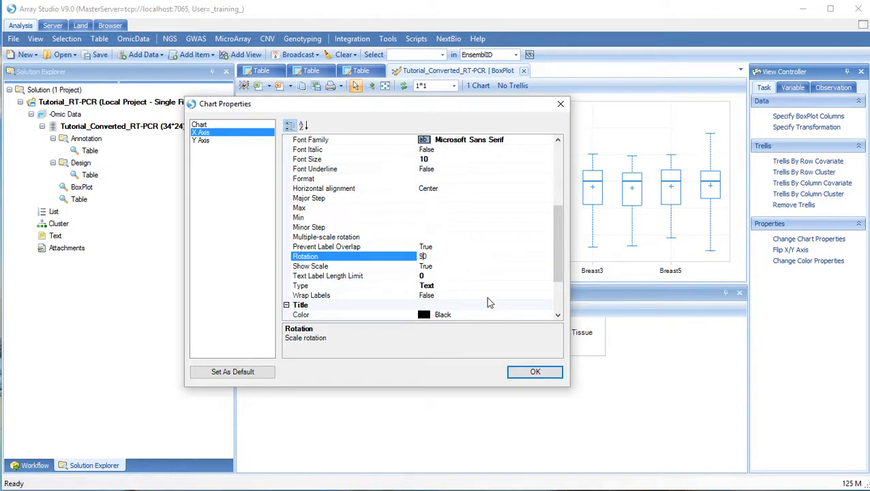
left_click(501, 352)
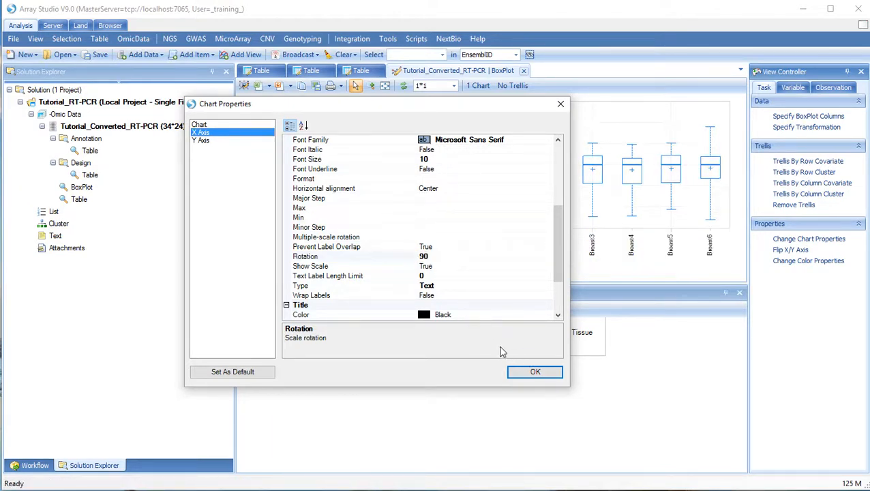
left_click(526, 372)
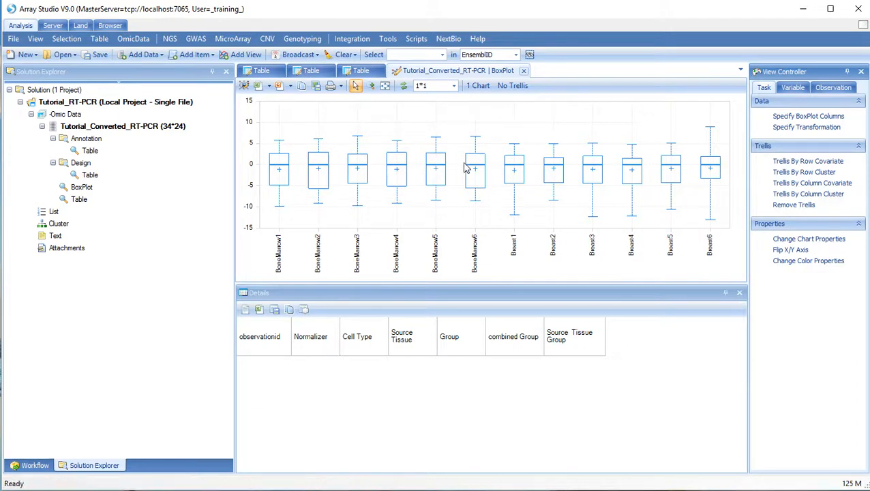
Color the box plot categorically by Source Tissue_Group and include the Treatment samples in the Group filter.
left_click(780, 264)
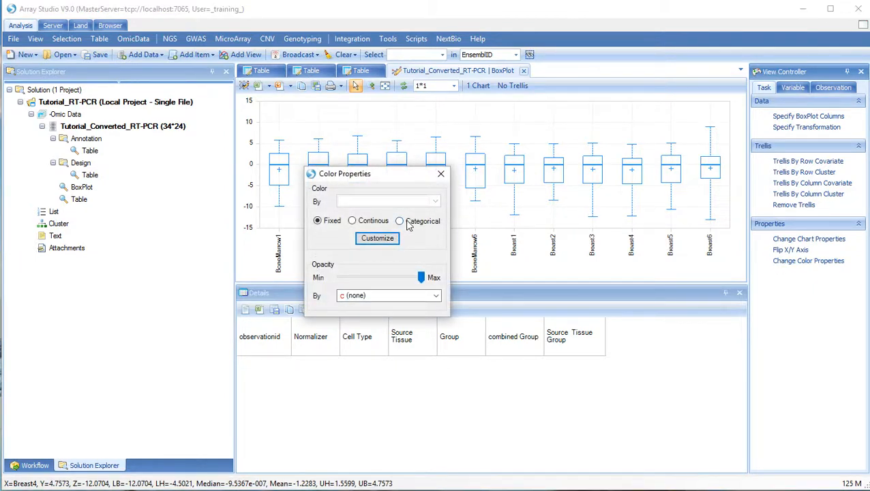
left_click(400, 220)
left_click(436, 201)
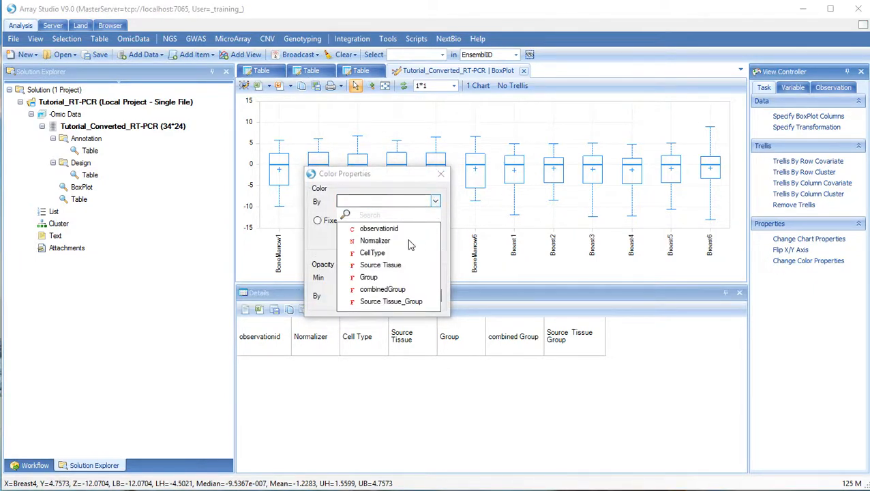
left_click(393, 302)
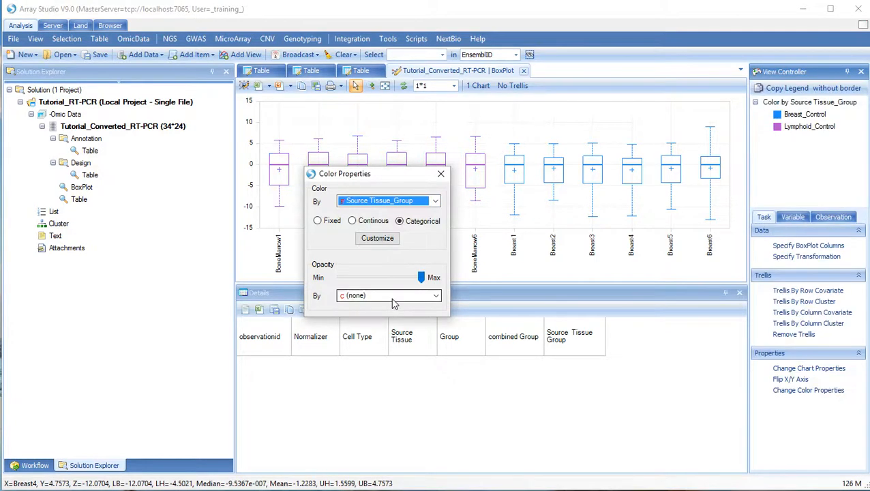
left_click(441, 175)
left_click(832, 217)
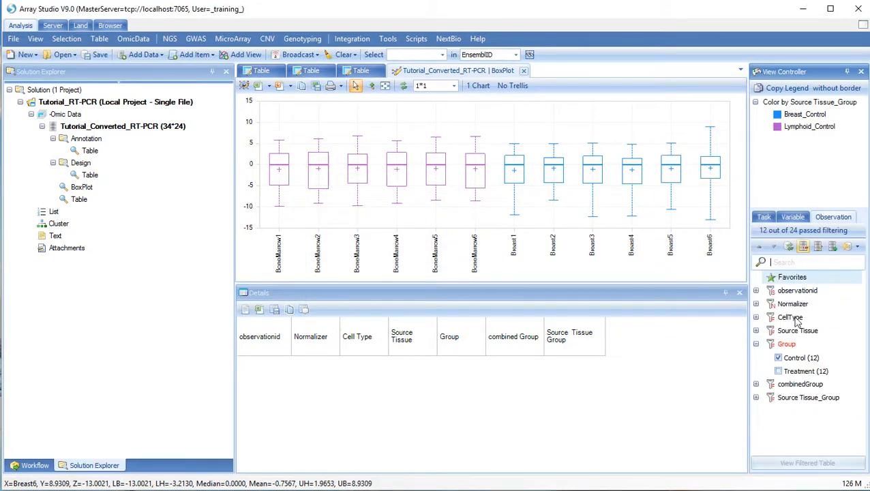
left_click(778, 371)
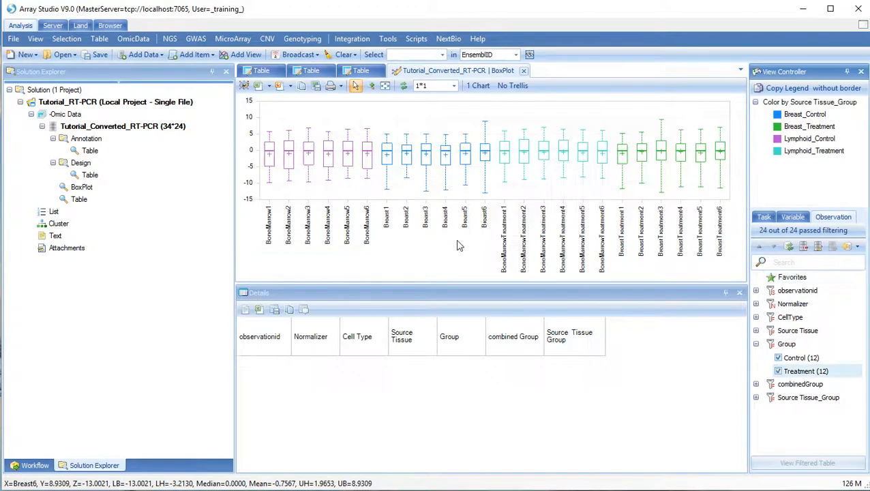
Trellis the box plot by the column covariate CellType and view the charts of both cell types.
left_click(763, 217)
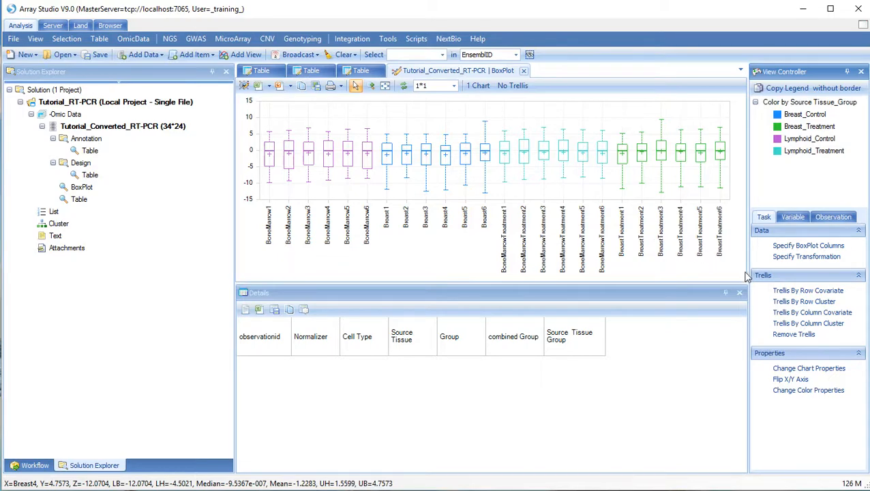
left_click(784, 312)
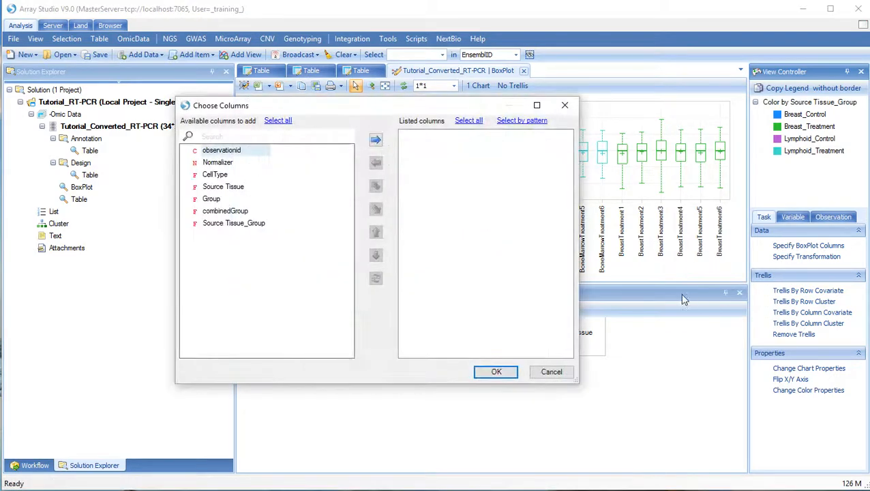
left_click(220, 174)
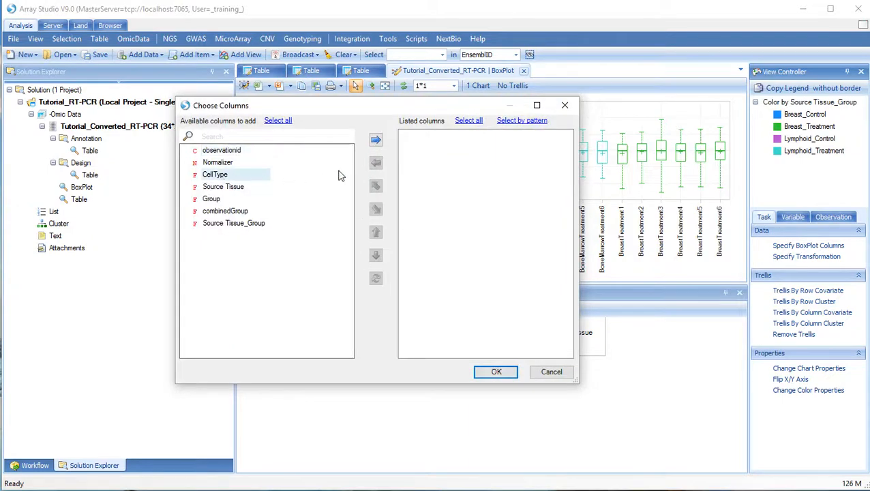
left_click(376, 140)
left_click(499, 372)
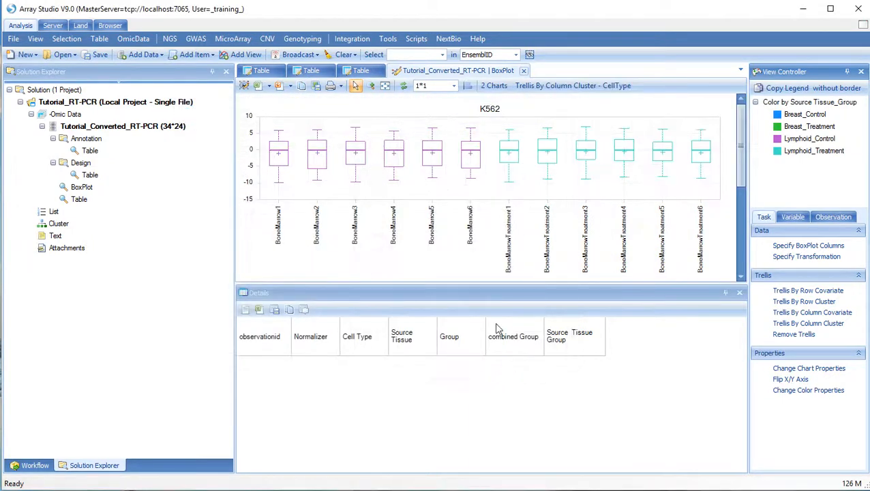
left_click_drag(742, 119, 745, 203)
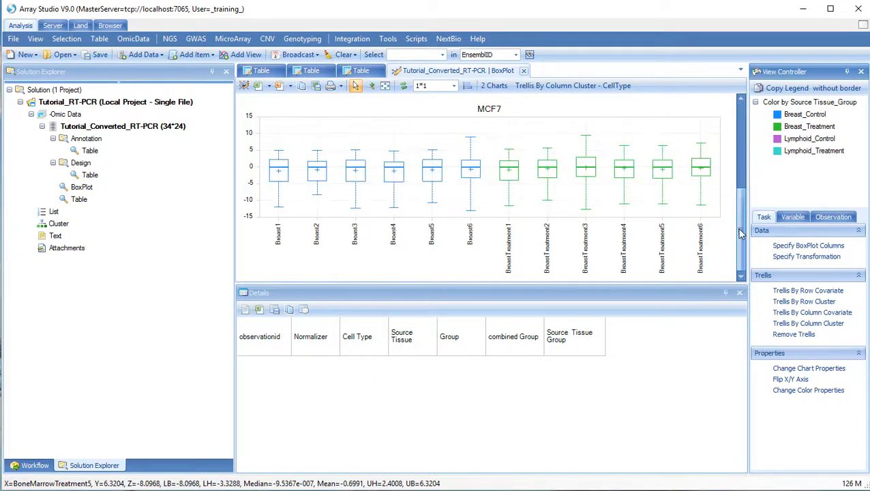
left_click(741, 157)
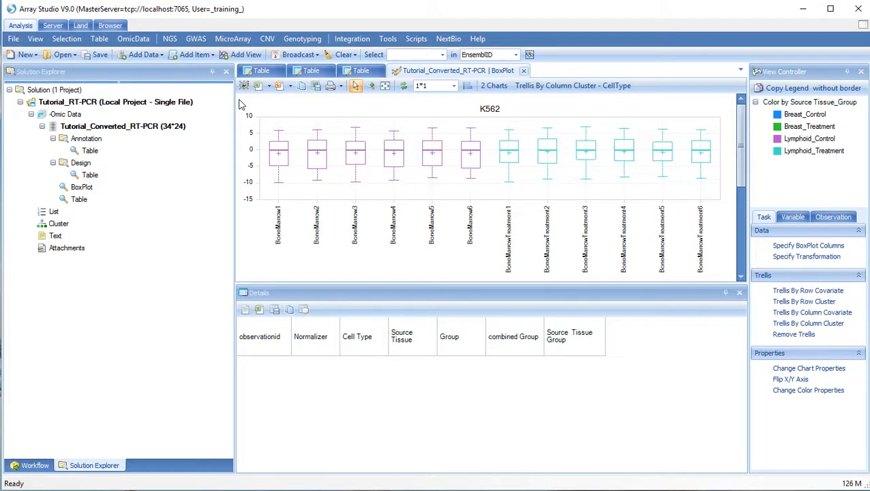
Add a DotPlotView to the Tutorial_Converted_RT-PCR data and select two of its points to inspect their sample details.
right_click(172, 127)
left_click(205, 353)
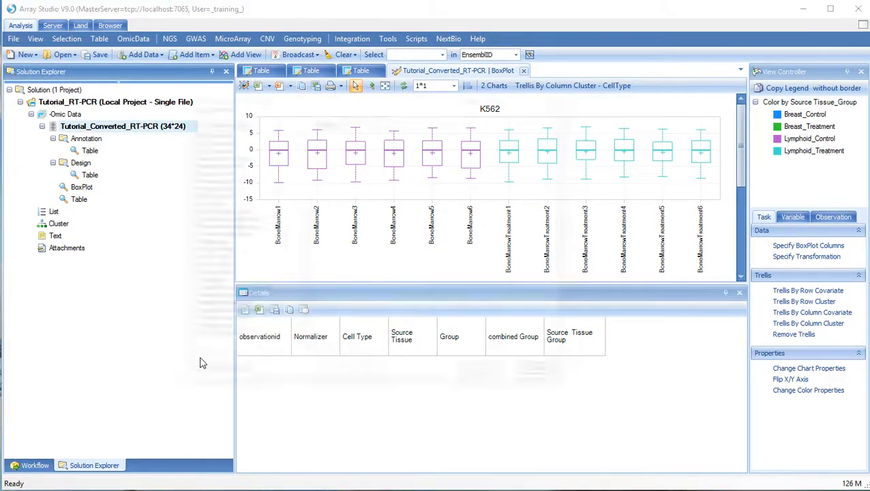
left_click(202, 140)
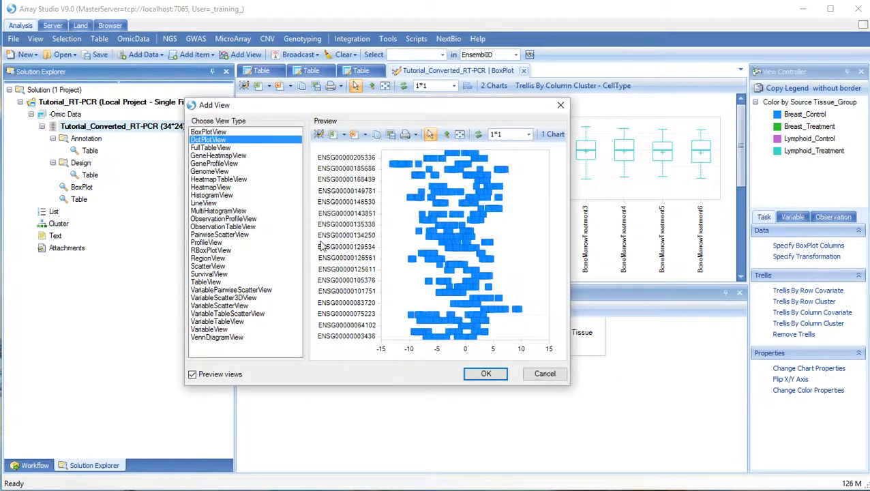
left_click(475, 375)
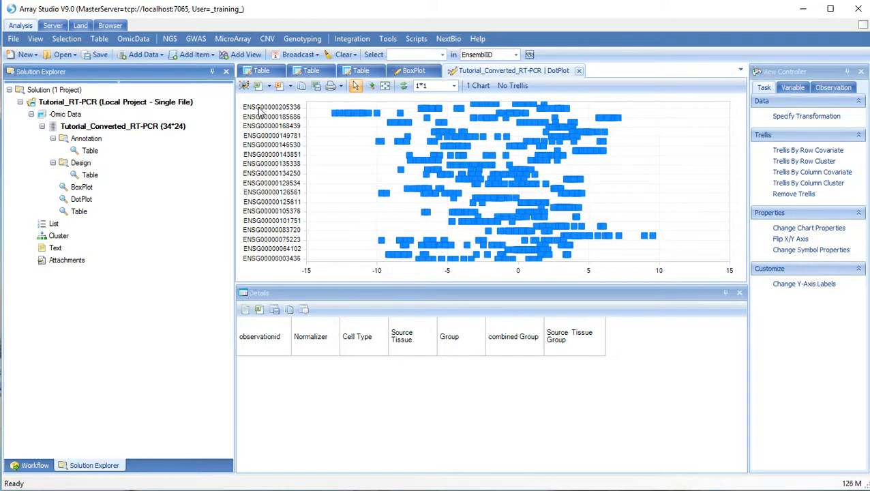
left_click(335, 116)
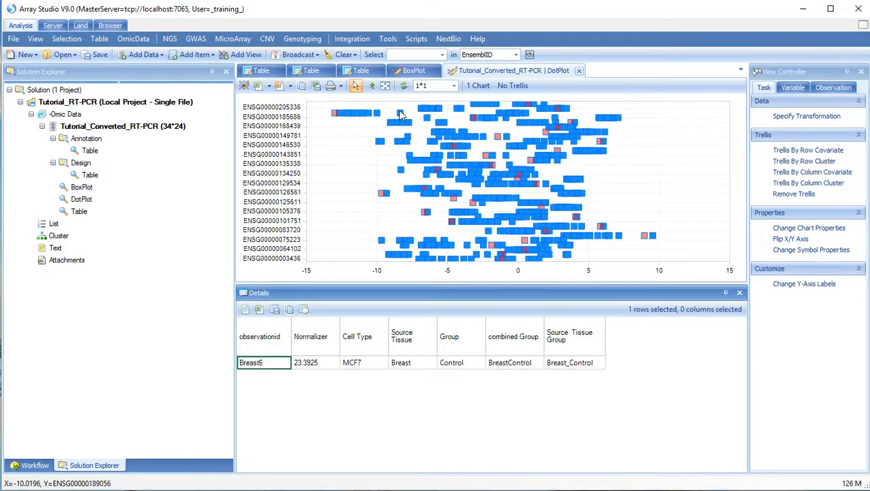
left_click(401, 116)
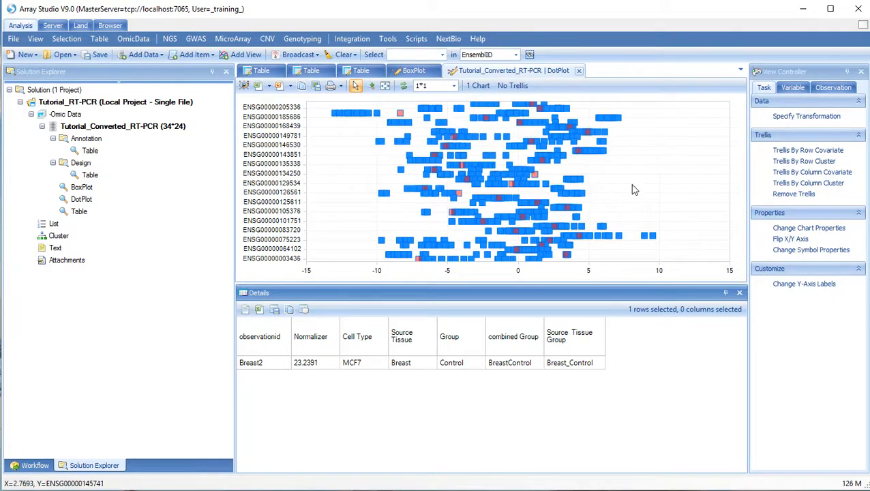
Color the dot plot's symbols categorically by Source Tissue_Group and set their fixed shape to SolidCircle.
left_click(813, 250)
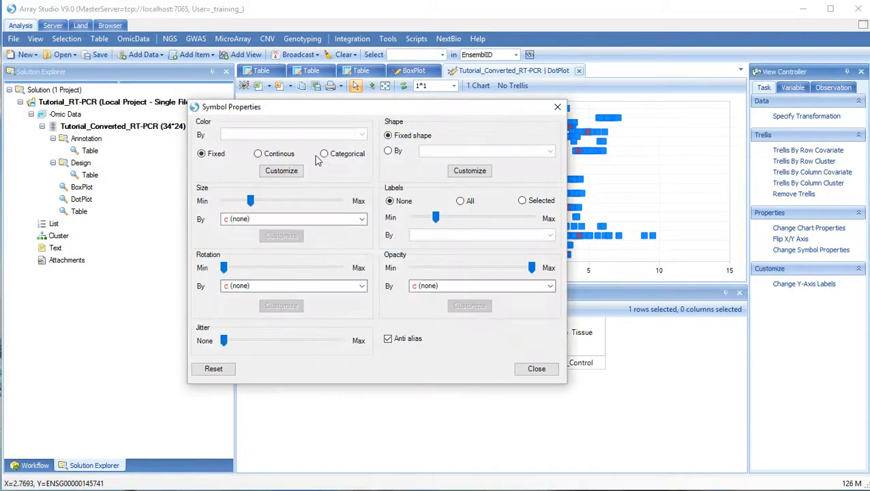
left_click(323, 154)
left_click(363, 135)
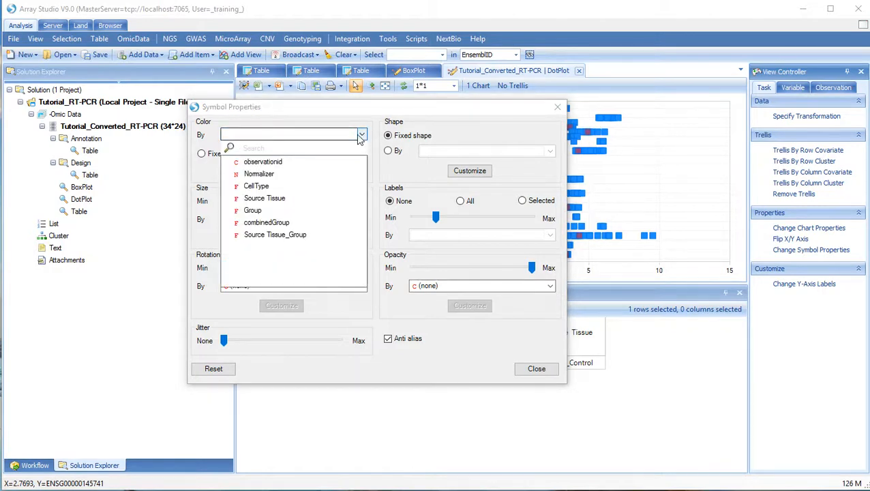
left_click(270, 235)
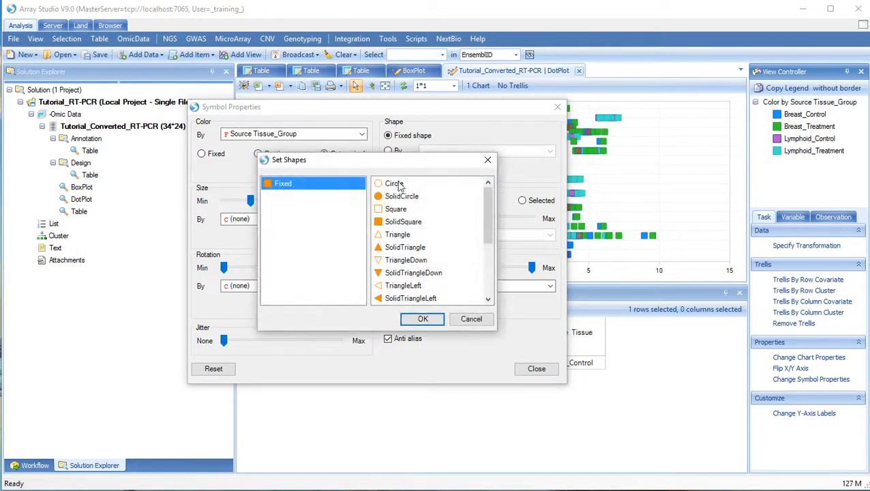
left_click(382, 197)
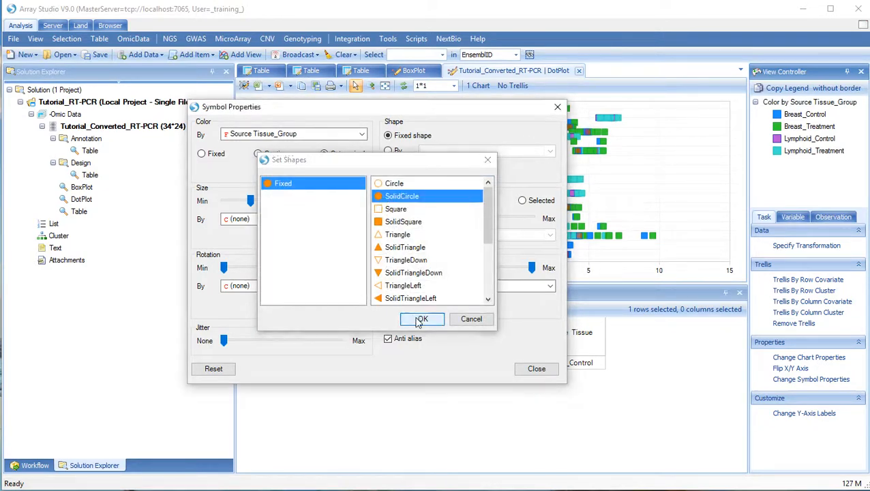
left_click(417, 318)
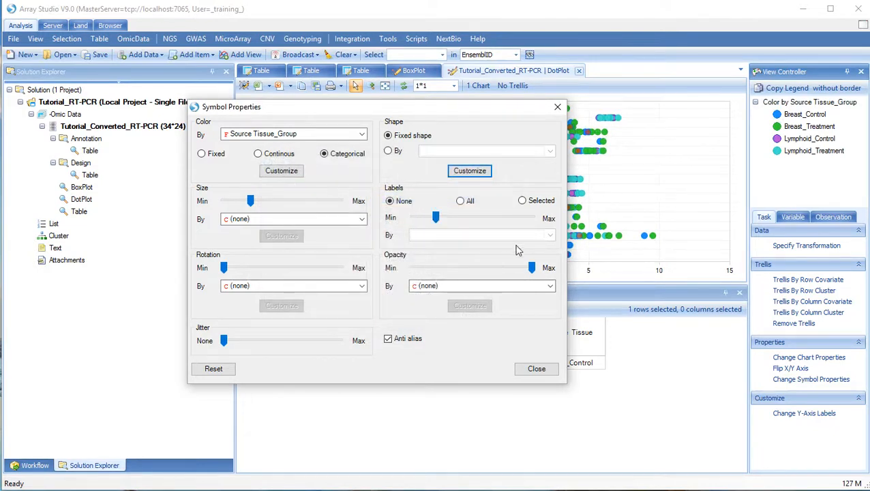
Lower the dot plot symbols' opacity to about a quarter and raise their jitter to about half of the maximum.
left_click(532, 268)
left_click_drag(524, 266, 445, 268)
left_click_drag(450, 108, 235, 31)
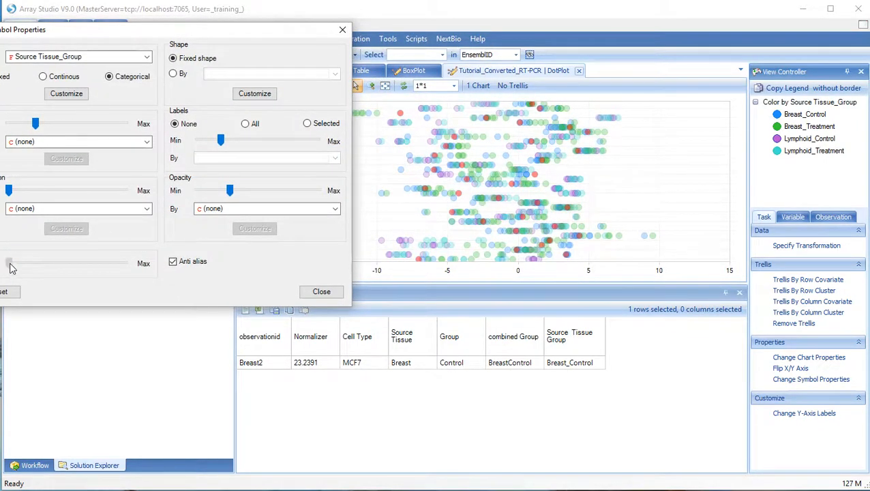
left_click_drag(10, 265, 80, 271)
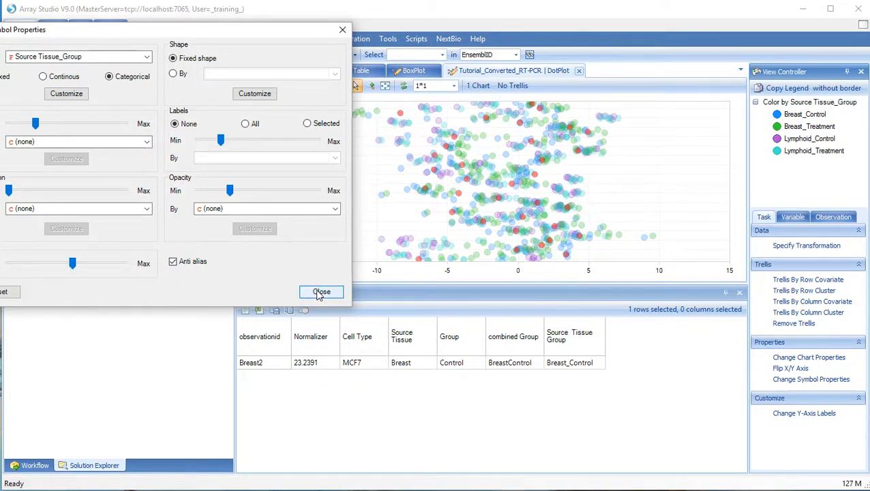
left_click(320, 292)
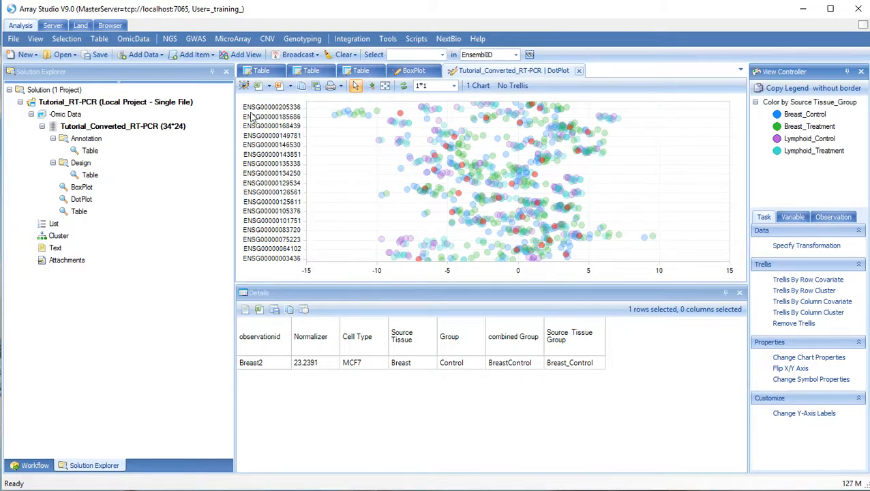
Label the dot plot's Y axis by GeneSymbol and enlarge the plot area over the Details area.
left_click(791, 414)
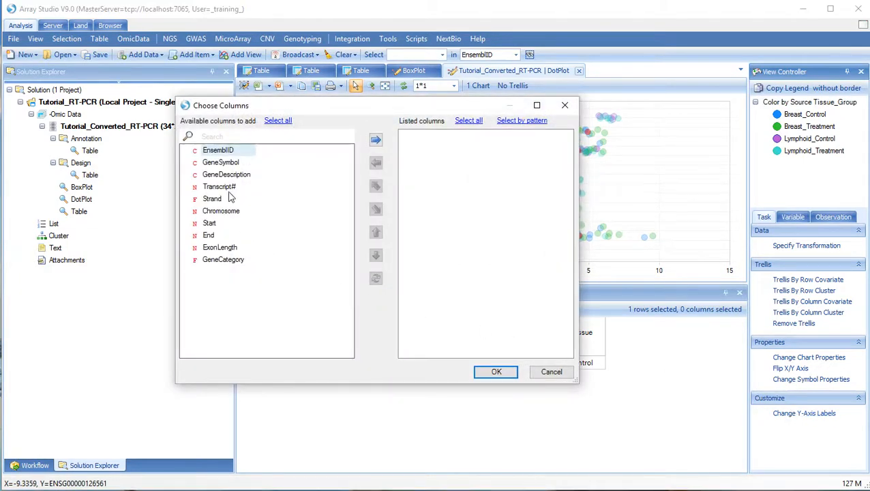
left_click(220, 162)
left_click(376, 140)
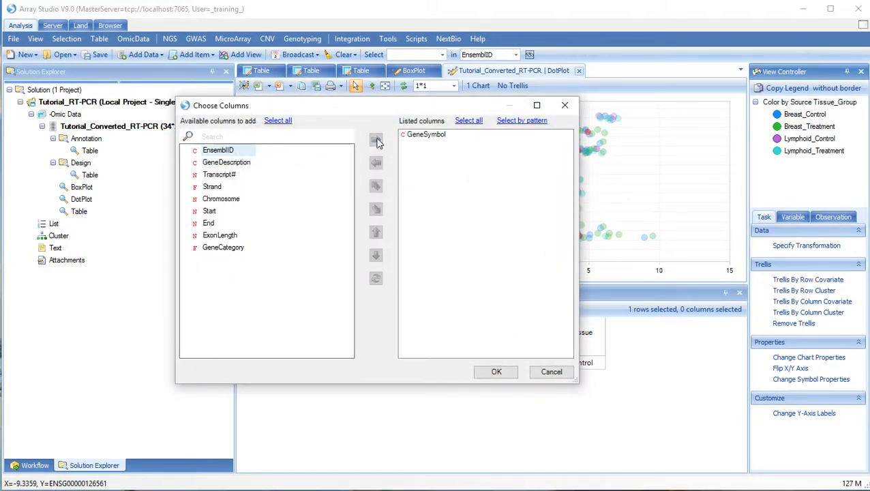
left_click(496, 373)
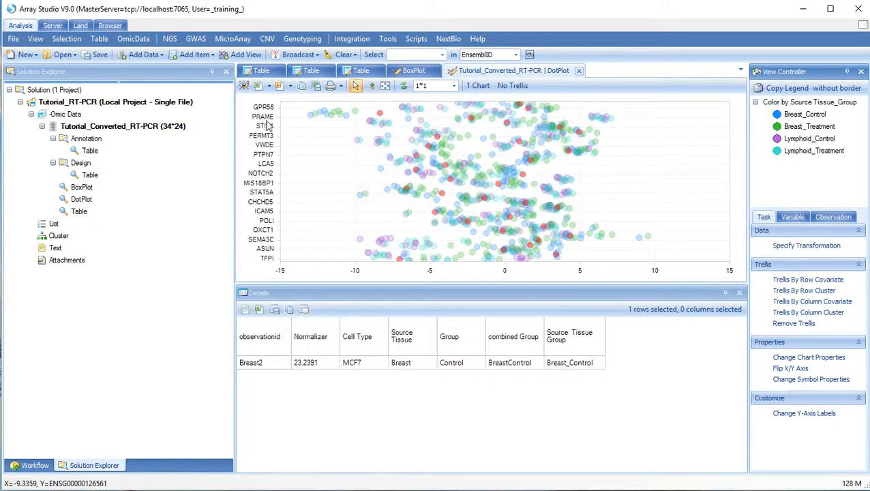
left_click(324, 185)
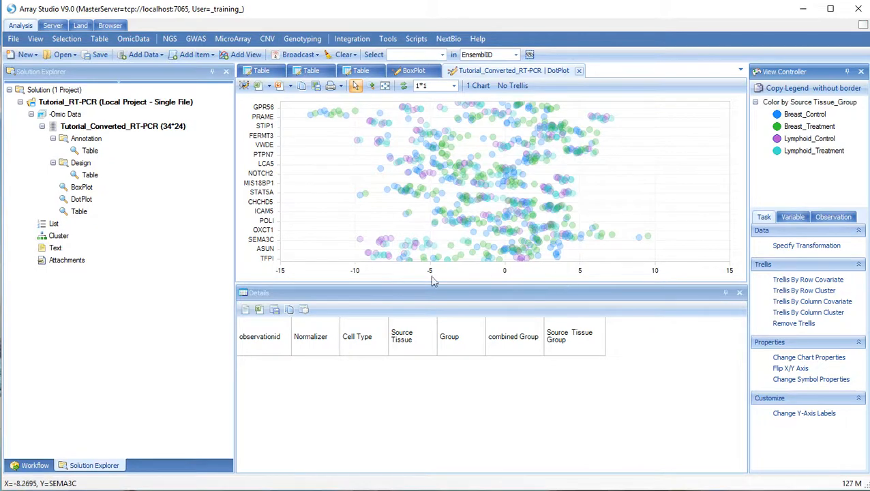
left_click_drag(399, 284, 368, 474)
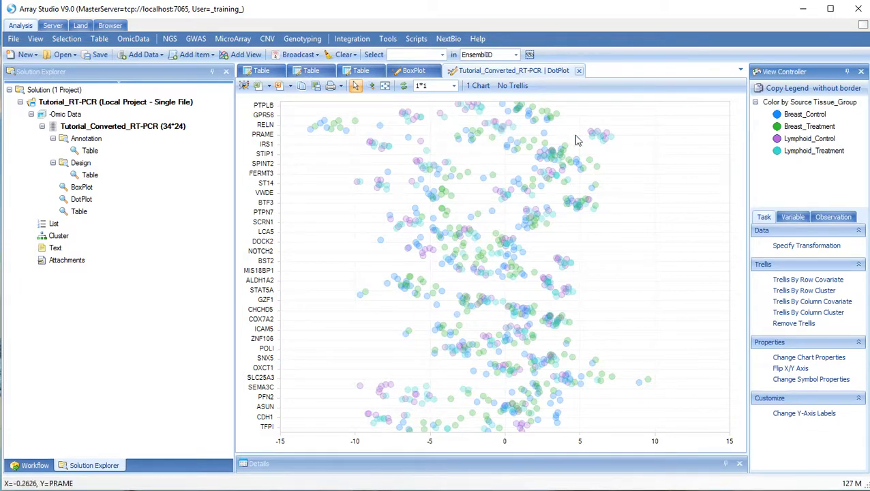
Raise the dot plot symbols' opacity to about 80% of the maximum and remove their jitter.
left_click(782, 380)
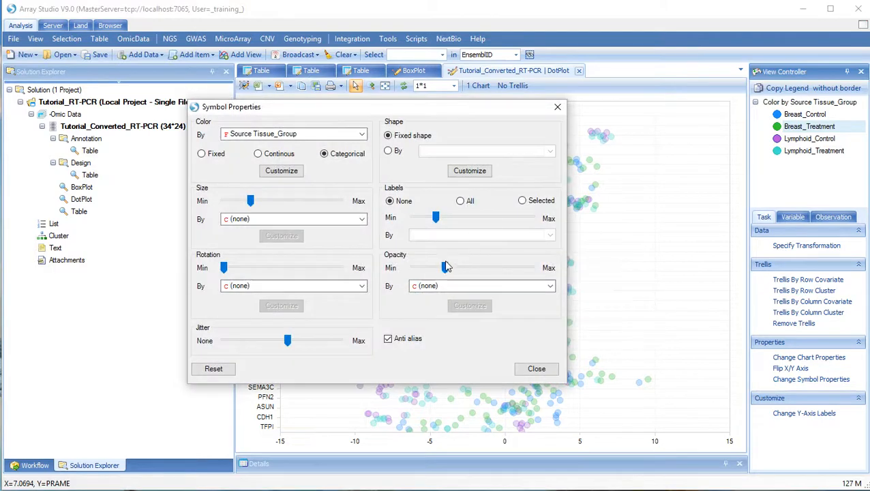
left_click_drag(446, 268, 509, 268)
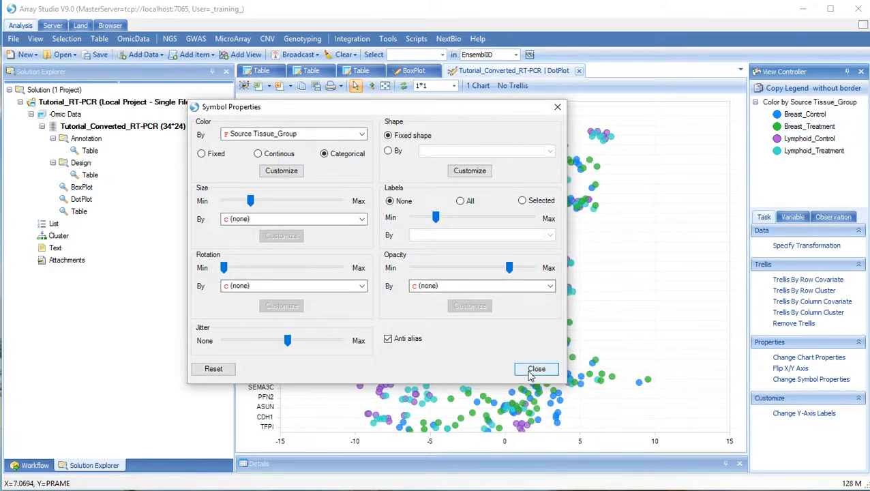
left_click(535, 369)
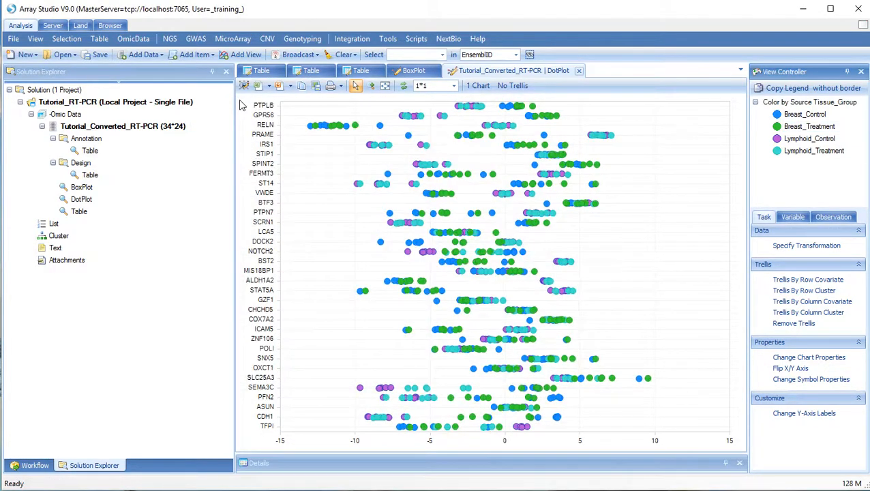
Add a VariableView to the Tutorial_Converted_RT-PCR data.
right_click(158, 126)
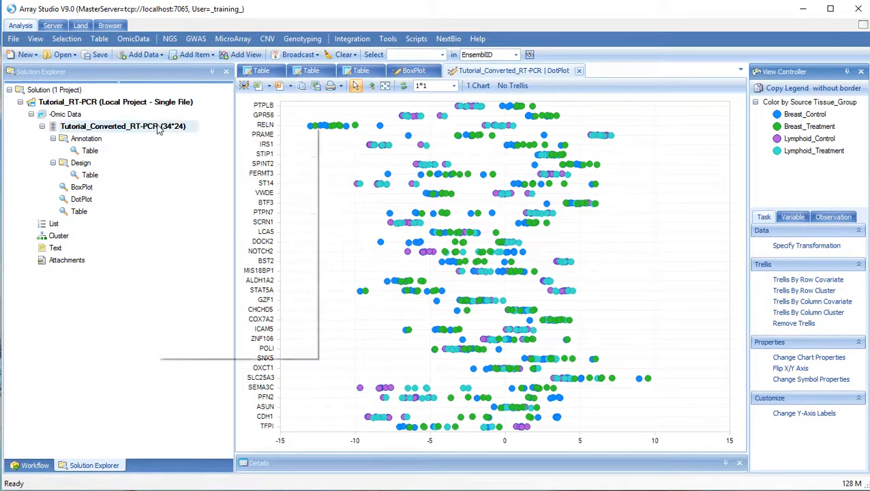
left_click(206, 350)
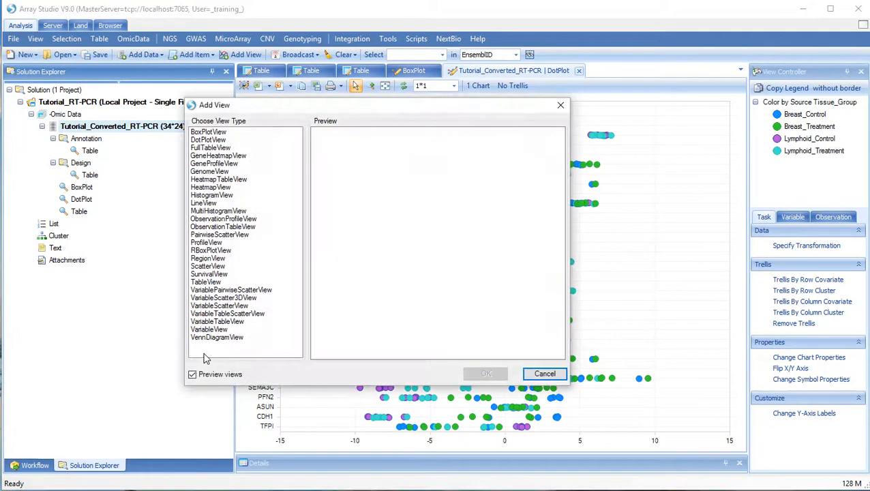
left_click(217, 329)
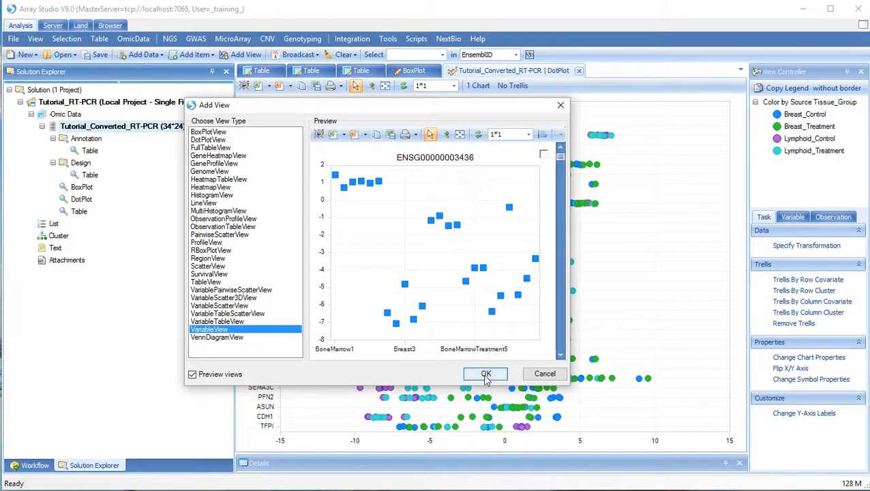
left_click(485, 374)
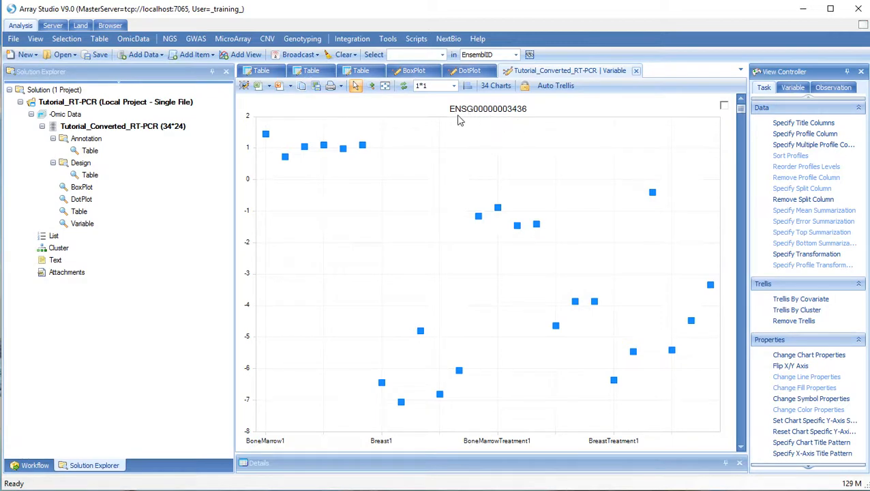
Replace EnsemblID with GeneSymbol as the title column of the variable view's charts.
left_click(784, 124)
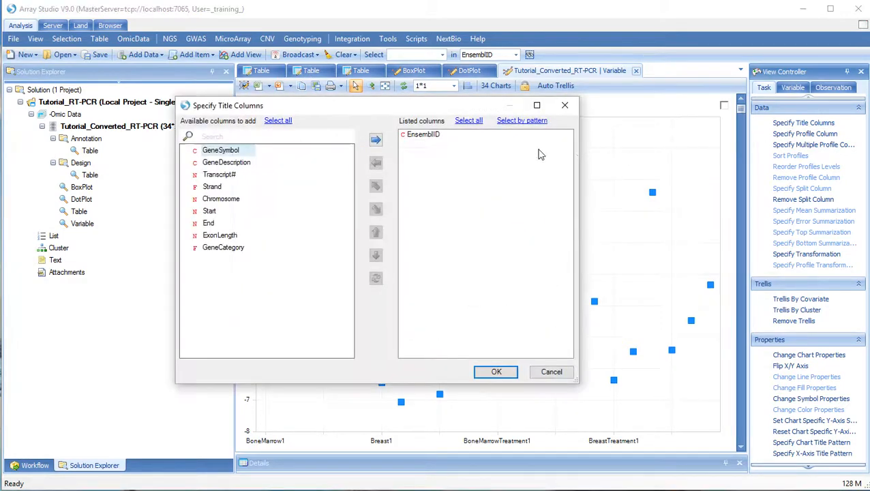
left_click(416, 136)
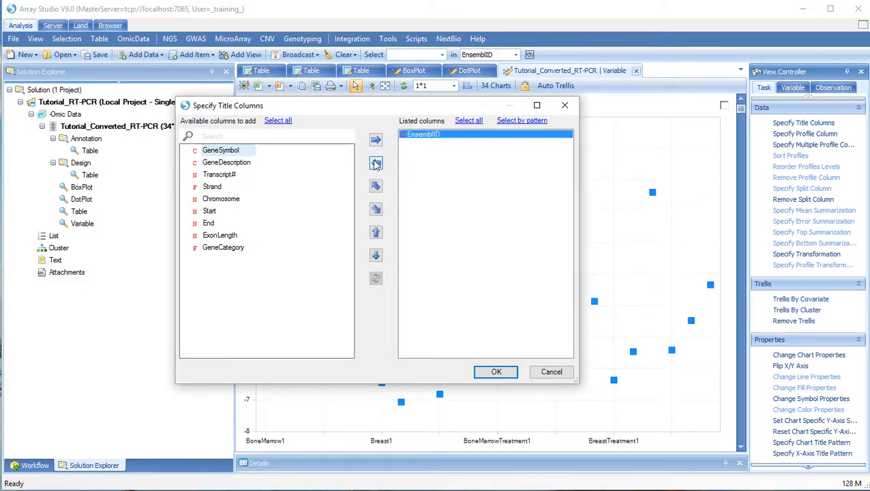
left_click(376, 162)
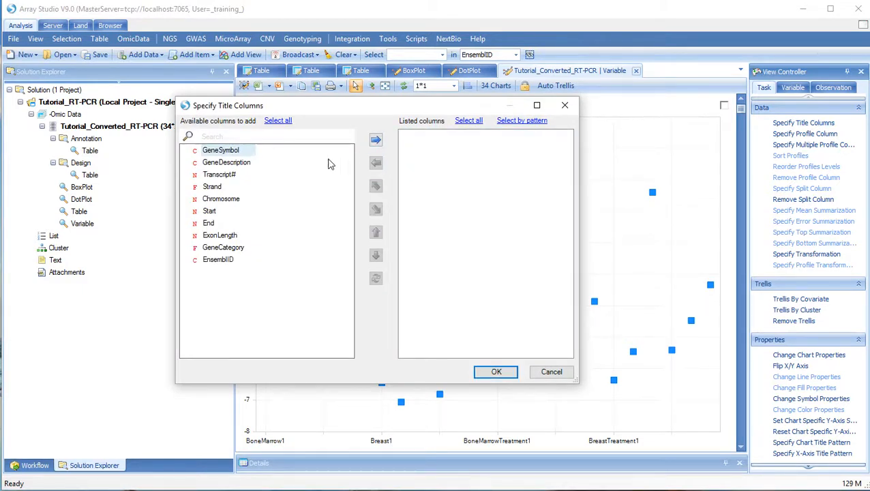
left_click(376, 140)
left_click(496, 372)
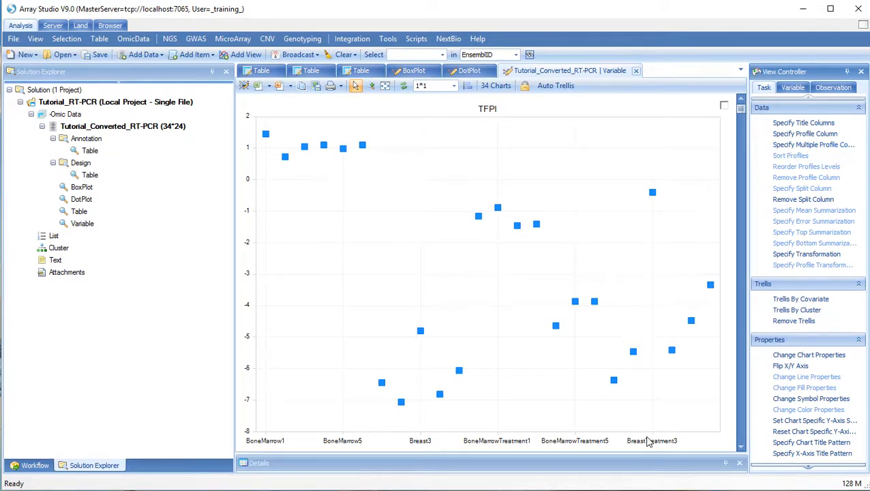
Use Source Tissue_Group as the profile column of the variable view.
left_click(784, 134)
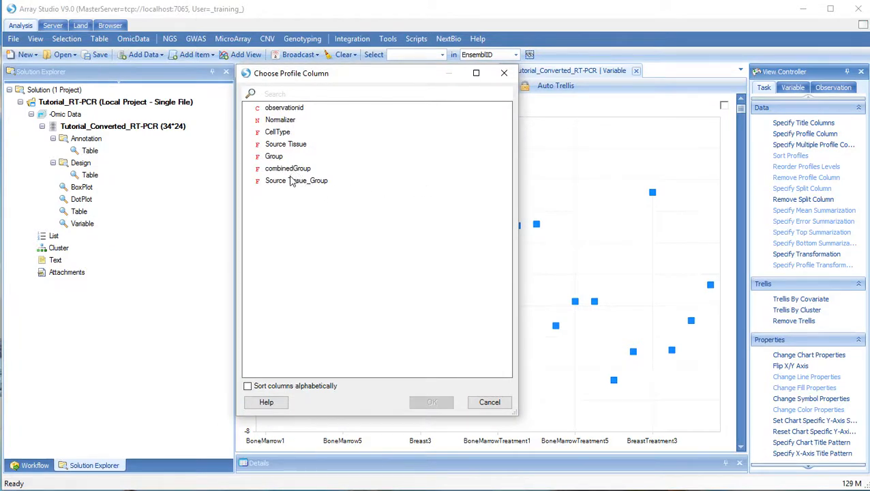
left_click(296, 180)
left_click(431, 403)
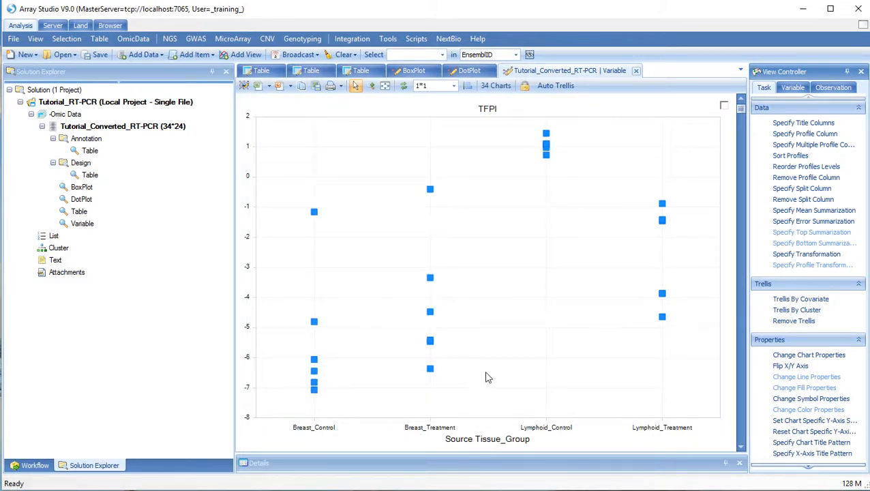
Filter the variable view by GeneSymbol to the gene notch2.
left_click(791, 91)
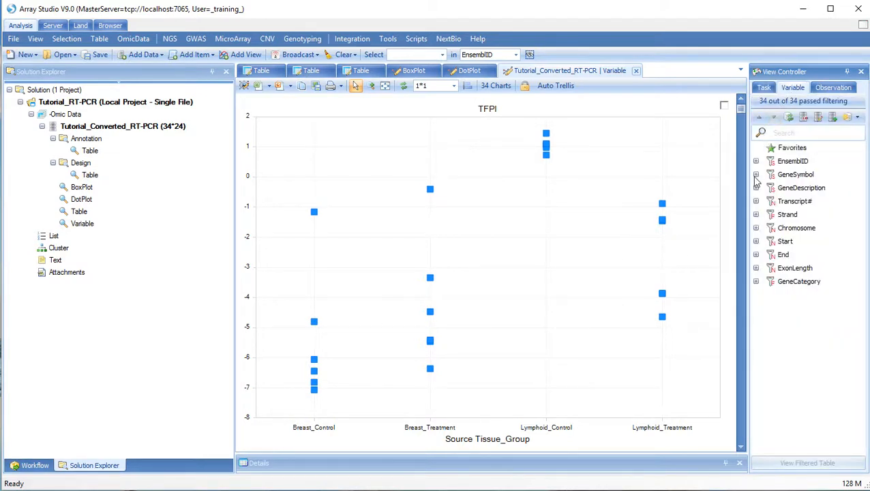
left_click(755, 176)
left_click(784, 202)
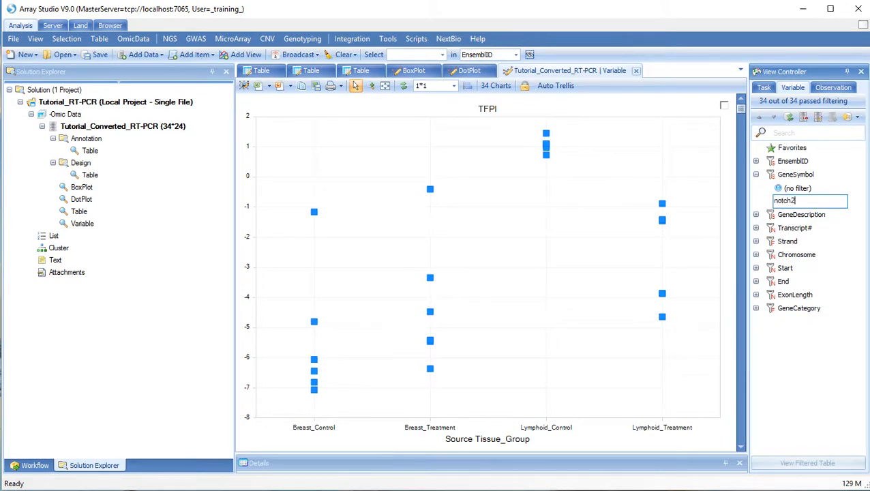
key("Return")
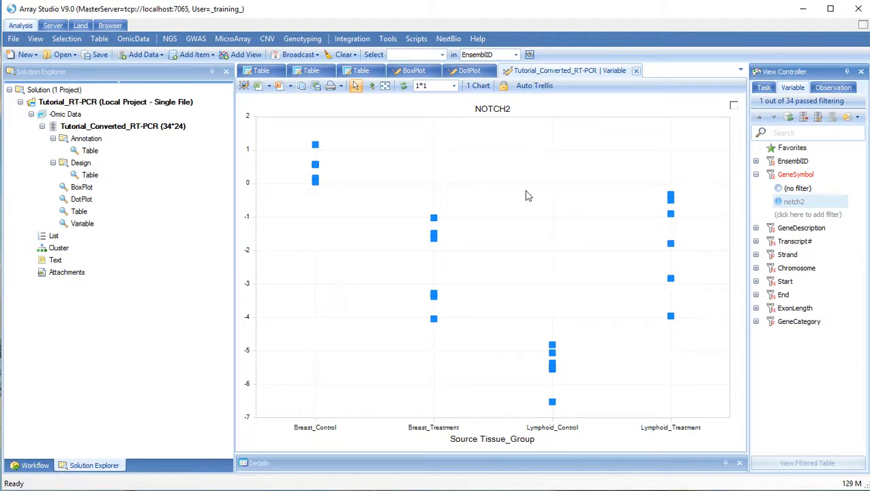
Change the profile gallery of the NOTCH2 chart to ViolinPlot.
left_click(244, 108)
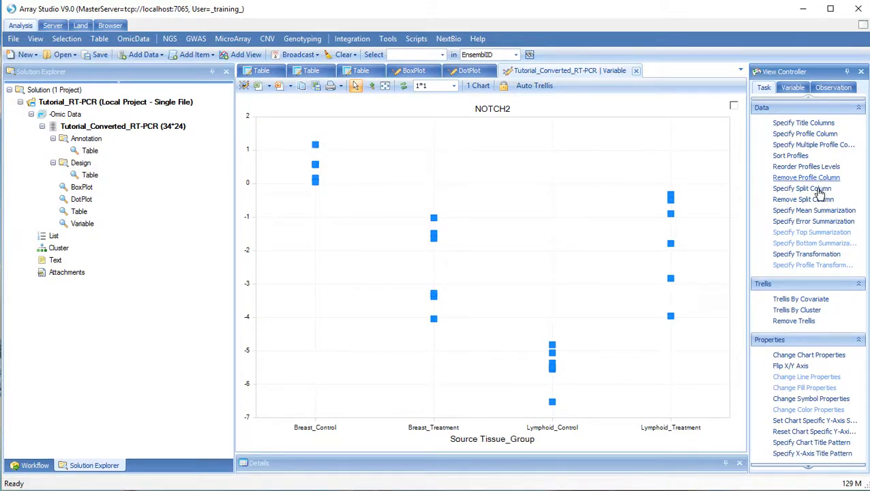
scroll(817, 220, "down", 3)
scroll(817, 222, "down", 2)
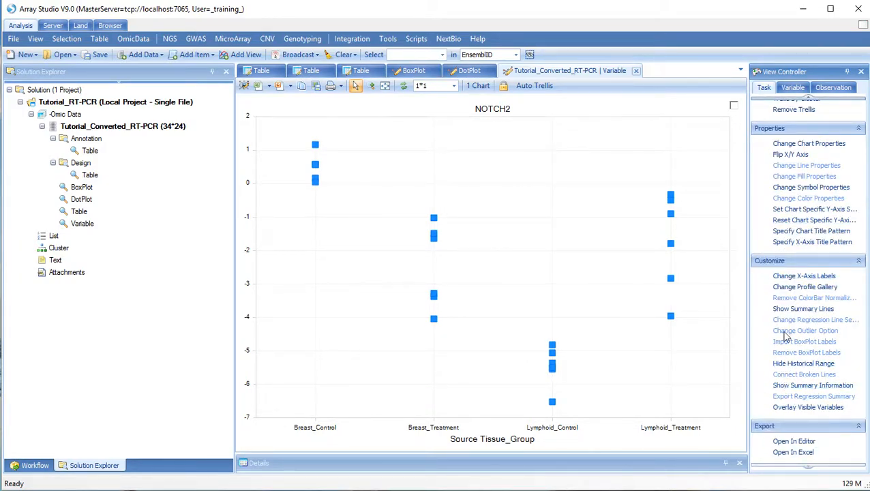
left_click(784, 287)
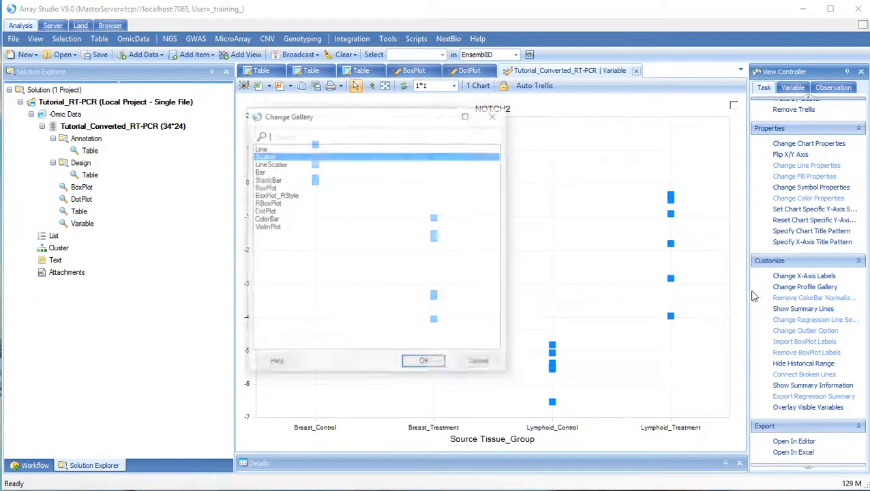
left_click(274, 226)
left_click(423, 360)
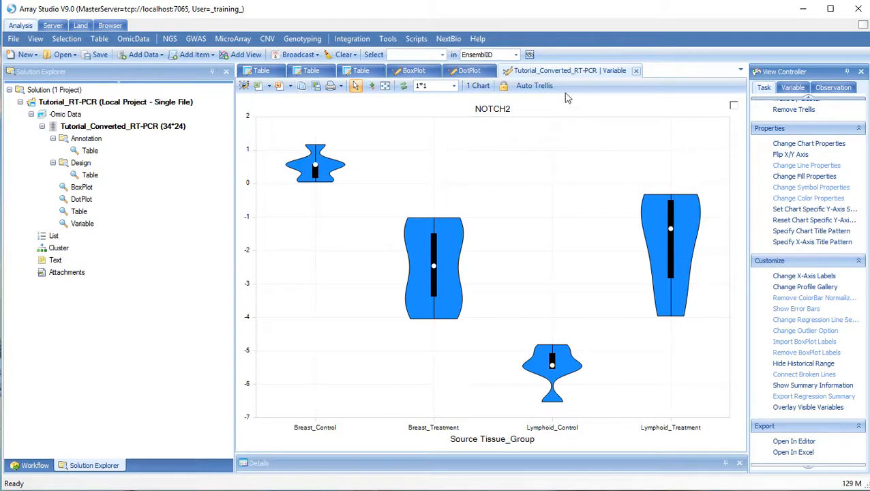
Filter GeneSymbol to NOTCH2, SEMA3C and STAT5A, choosing from all items rather than only the visible ones.
left_click(793, 87)
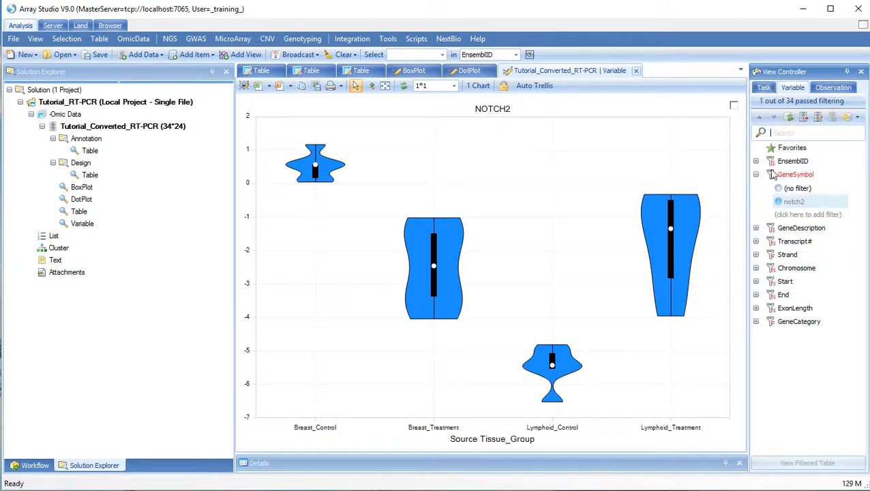
double_click(796, 174)
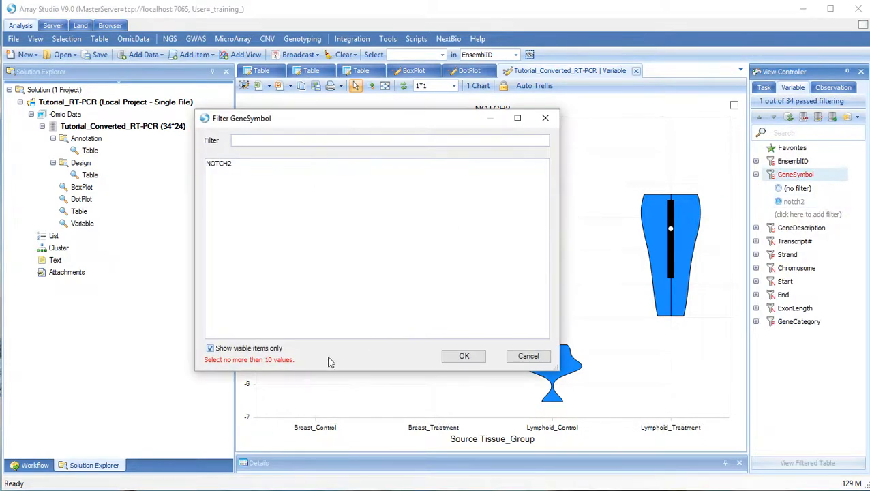
left_click(211, 348)
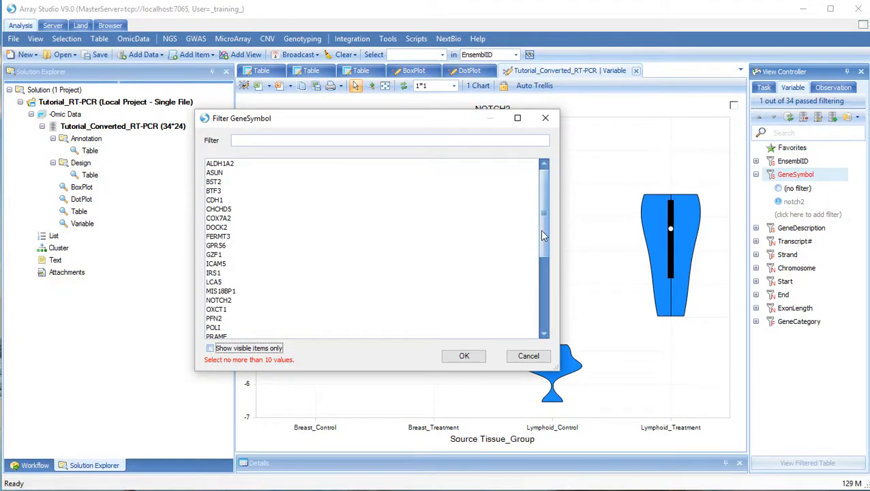
left_click_drag(541, 229, 534, 317)
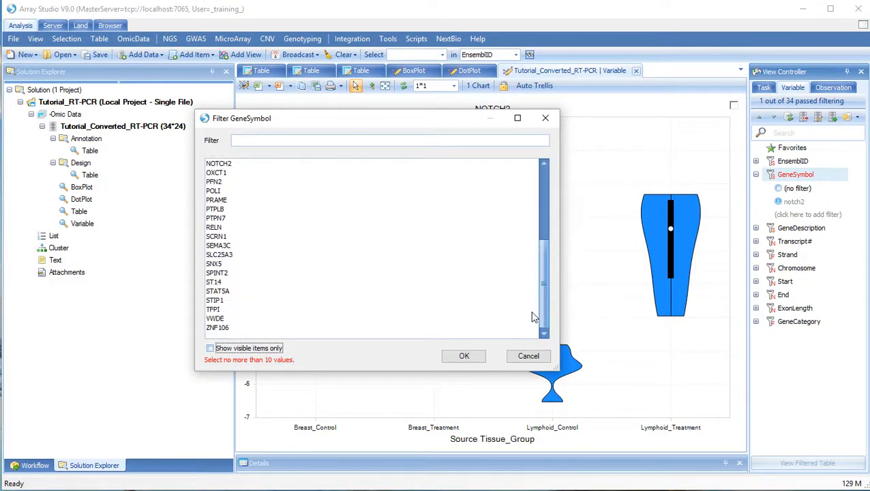
left_click(212, 163)
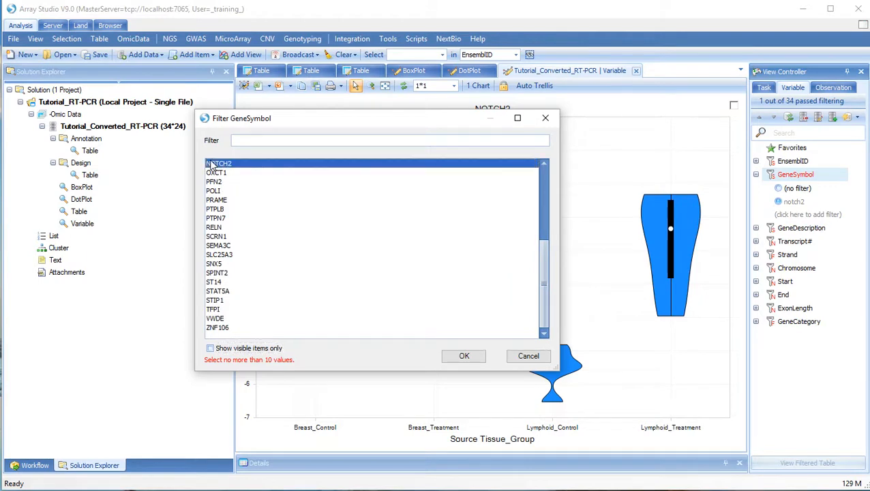
left_click(223, 246, "ctrl")
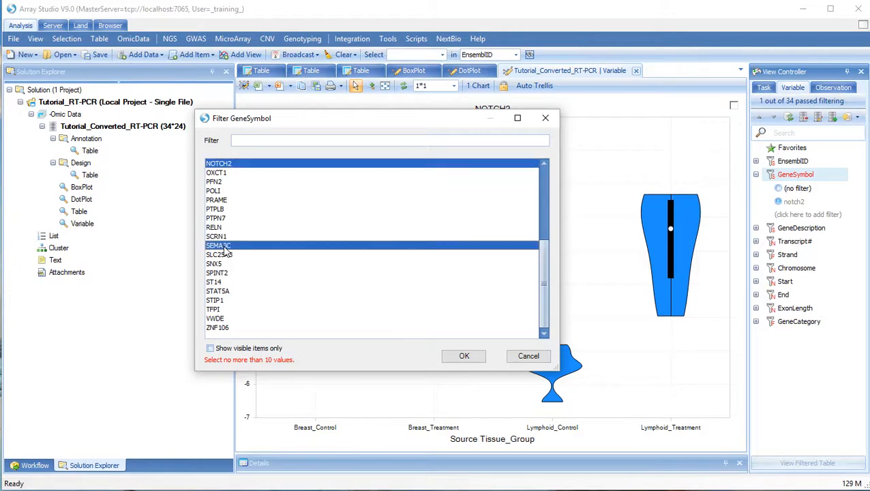
left_click(229, 293, "ctrl")
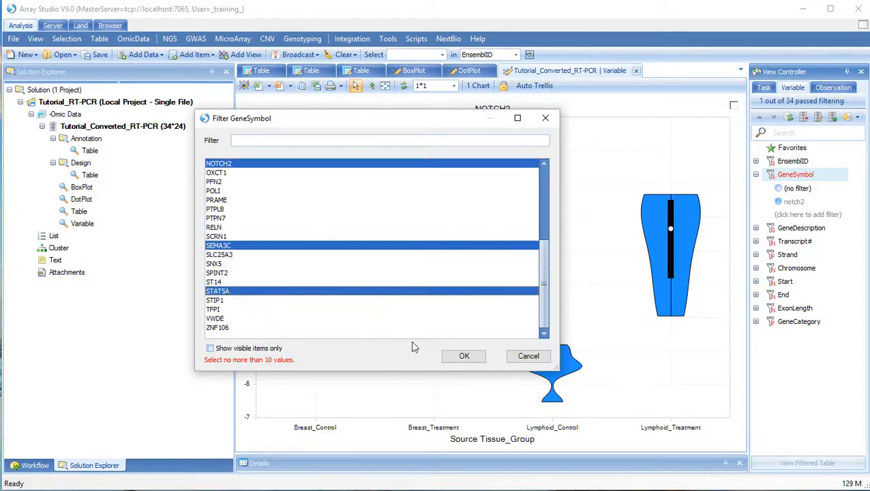
left_click(462, 355)
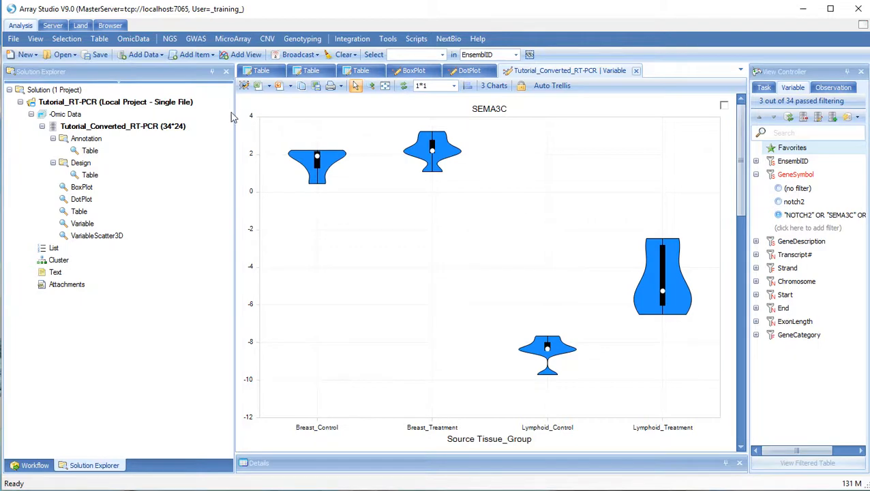
Add a VariableScatter3DView to the Tutorial_Converted_RT-PCR data.
left_click(162, 131)
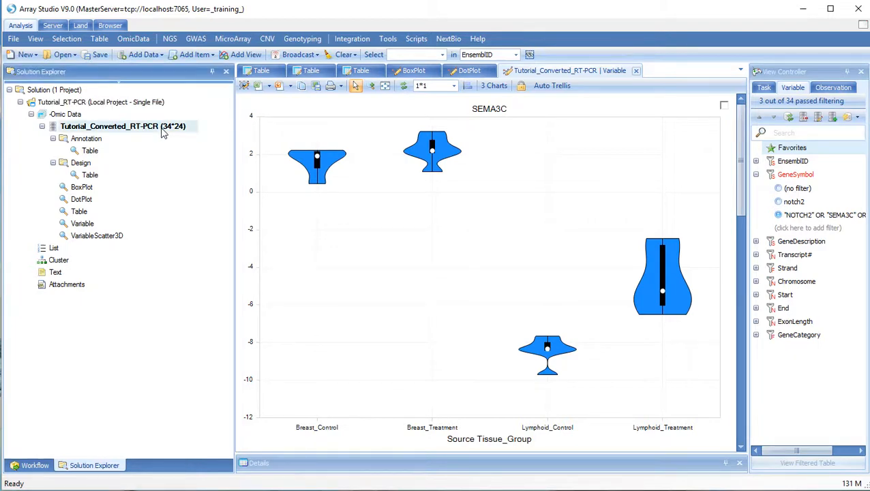
right_click(162, 131)
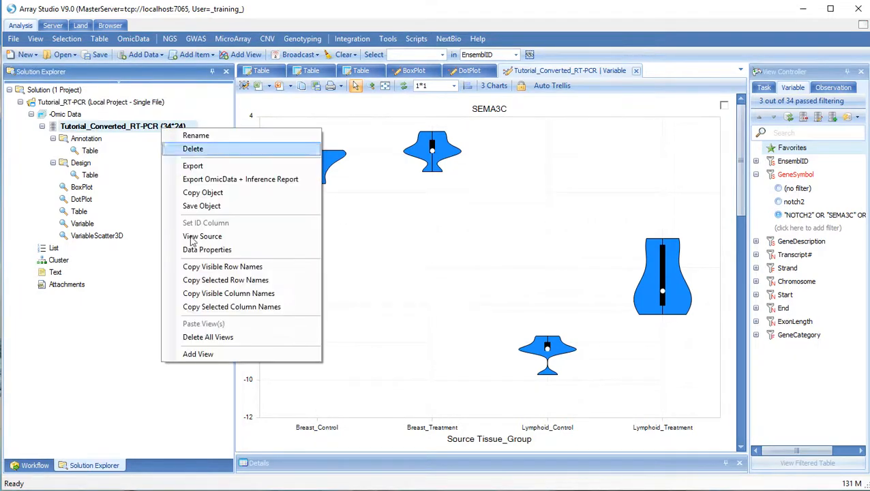
left_click(188, 355)
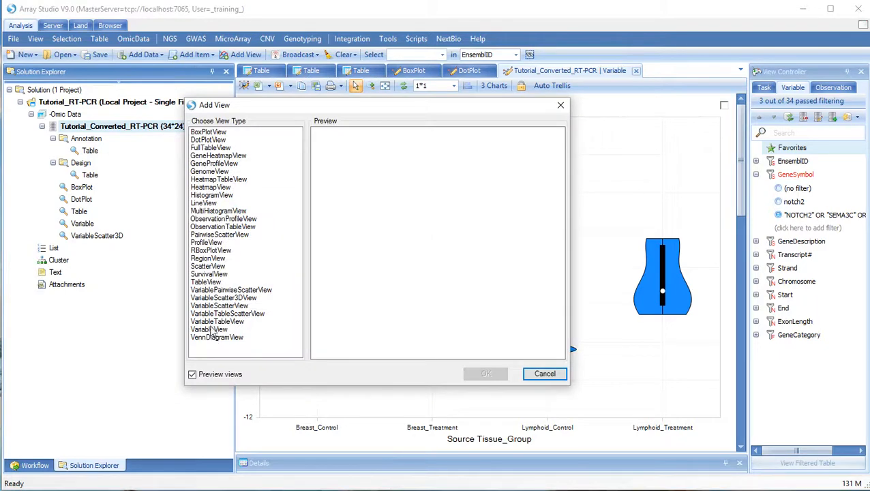
left_click(223, 298)
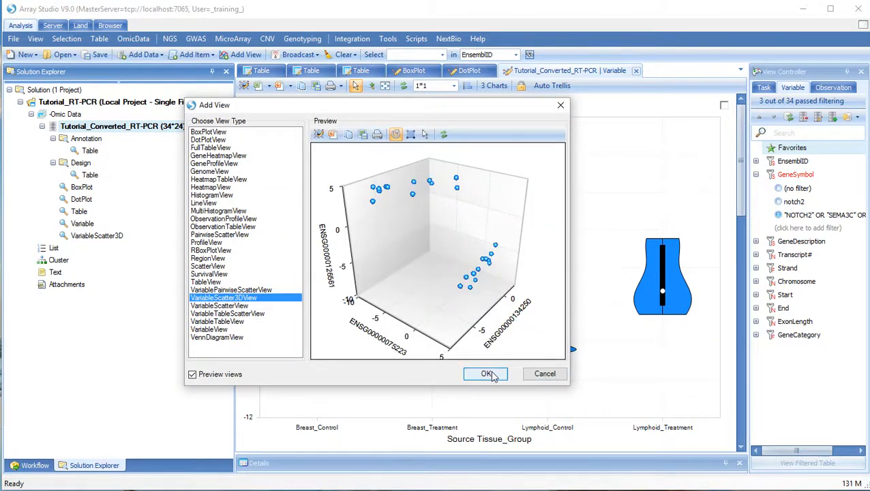
left_click(486, 373)
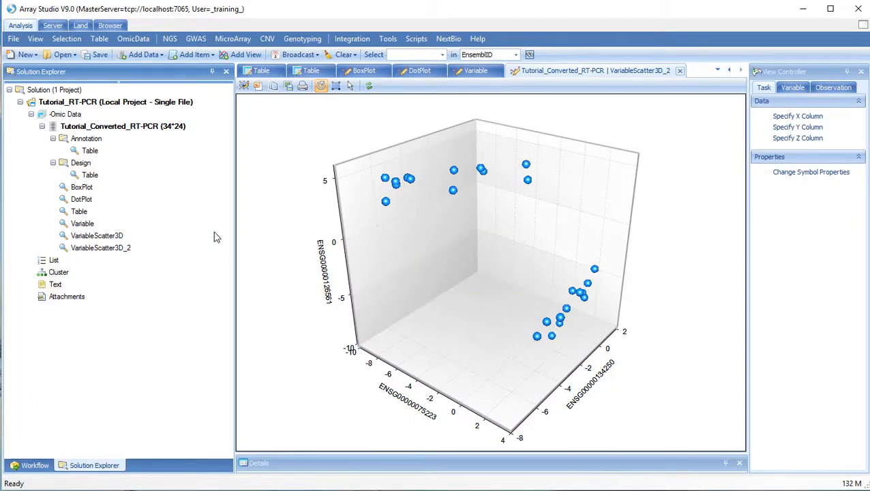
Set GeneSymbol as the ID column of the dataset's Annotation table.
left_click(85, 139)
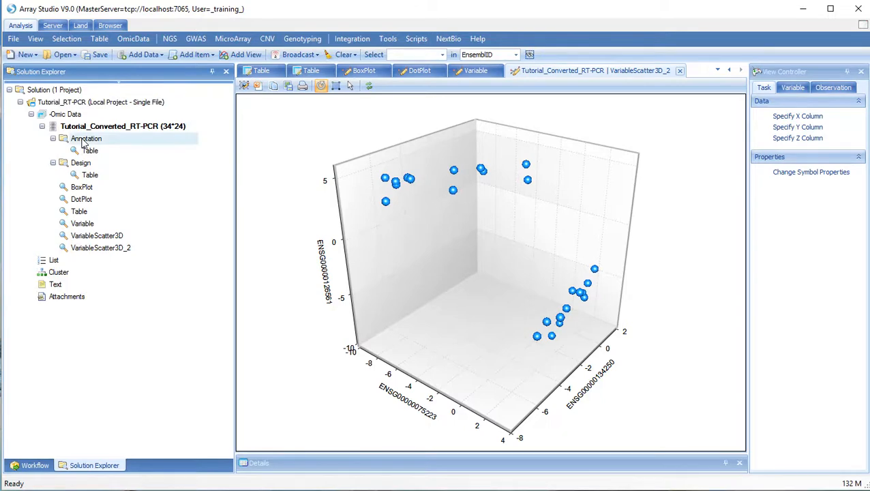
right_click(83, 140)
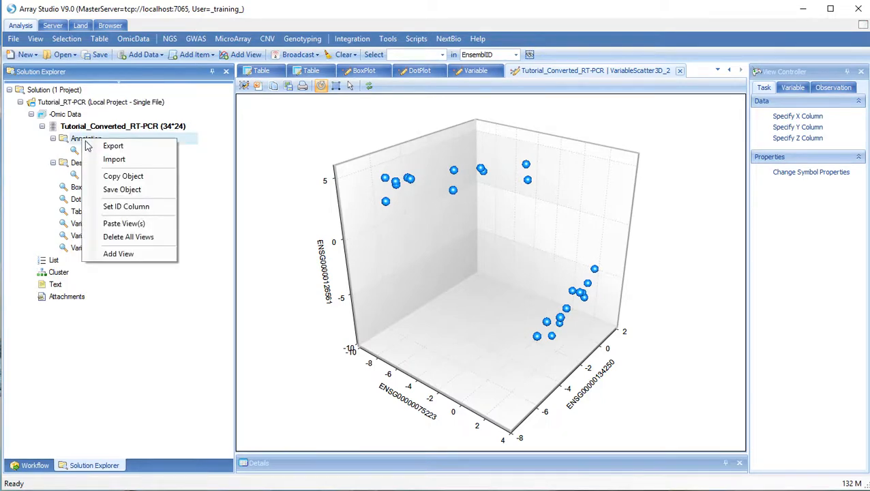
left_click(113, 206)
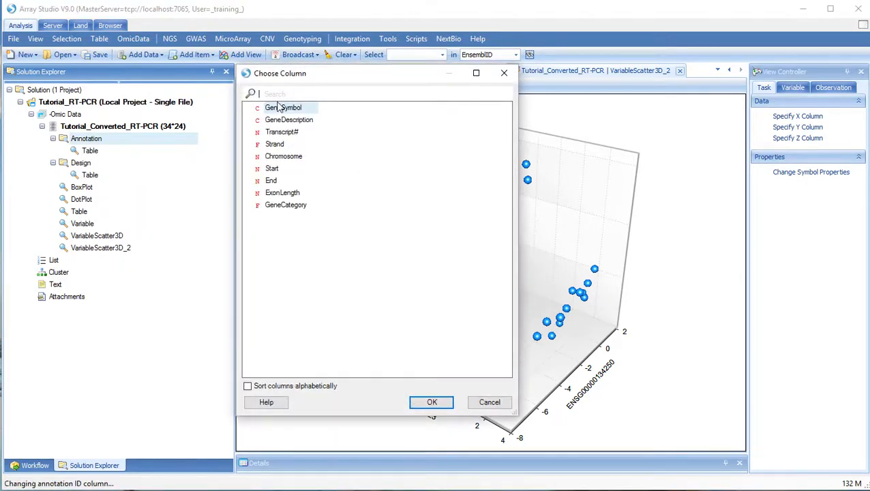
left_click(434, 401)
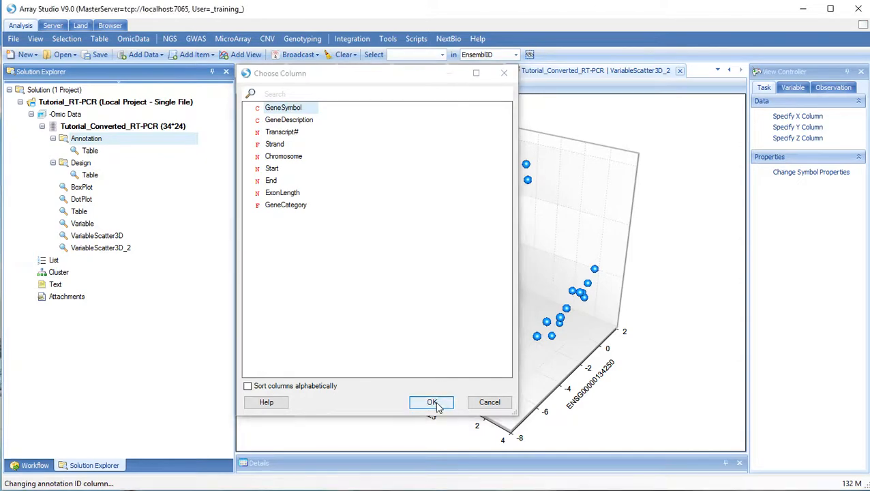
Color the 3D scatter plot's symbols categorically by Source Tissue_Group.
left_click(788, 173)
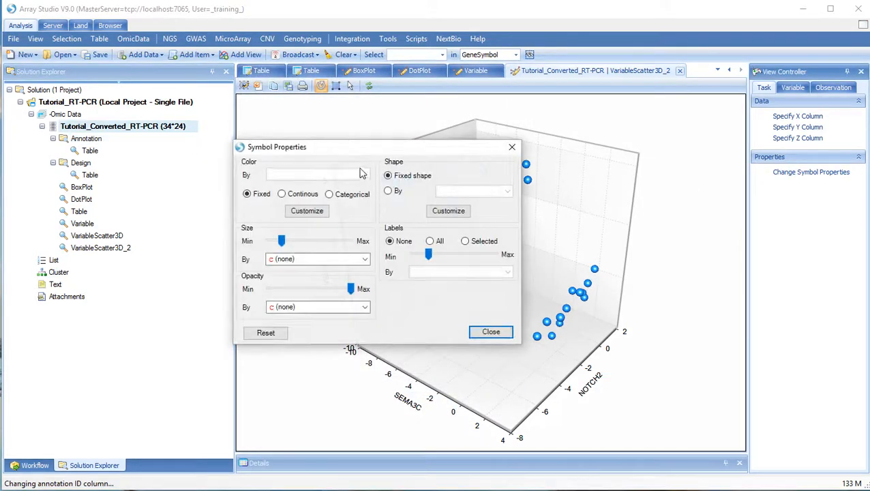
left_click(329, 195)
left_click(365, 175)
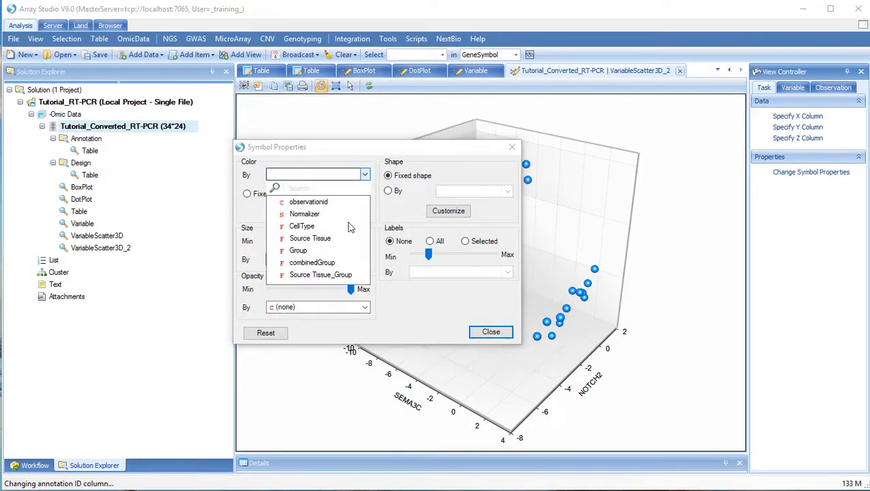
left_click(311, 275)
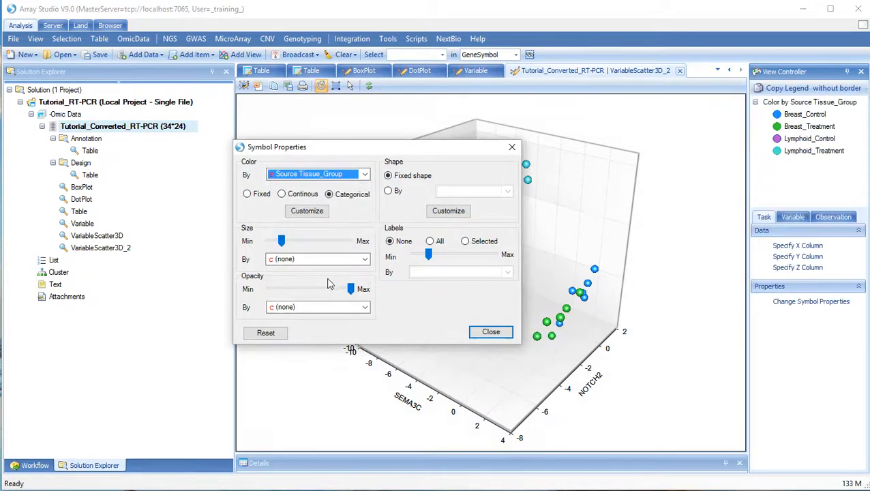
left_click(491, 331)
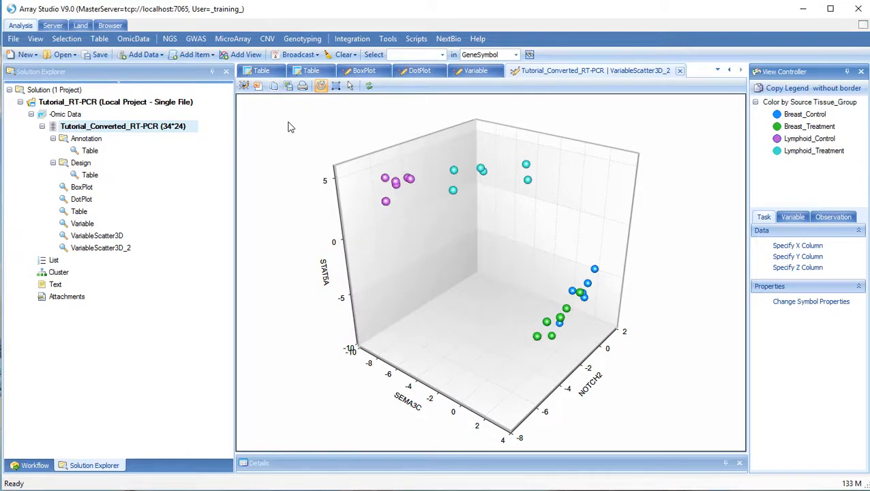
Rotate the 3D scatter plot to examine the tissue groups from several angles.
left_click_drag(468, 323, 353, 266)
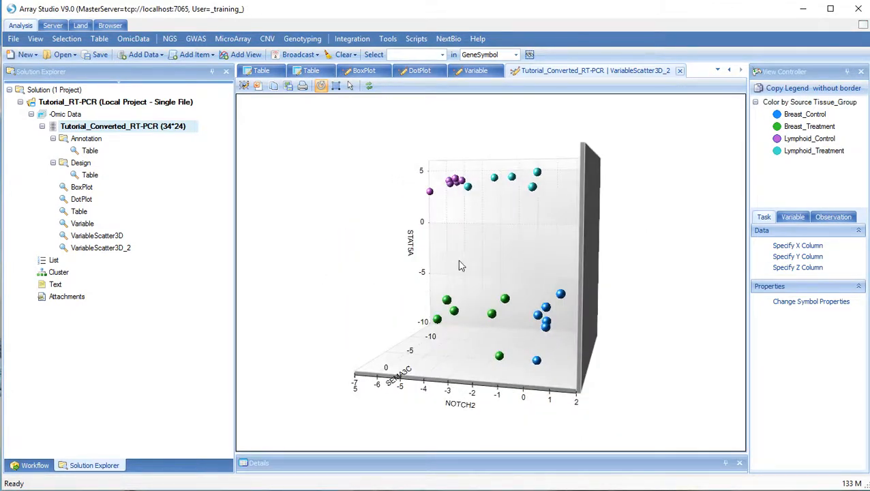
left_click_drag(483, 289, 506, 389)
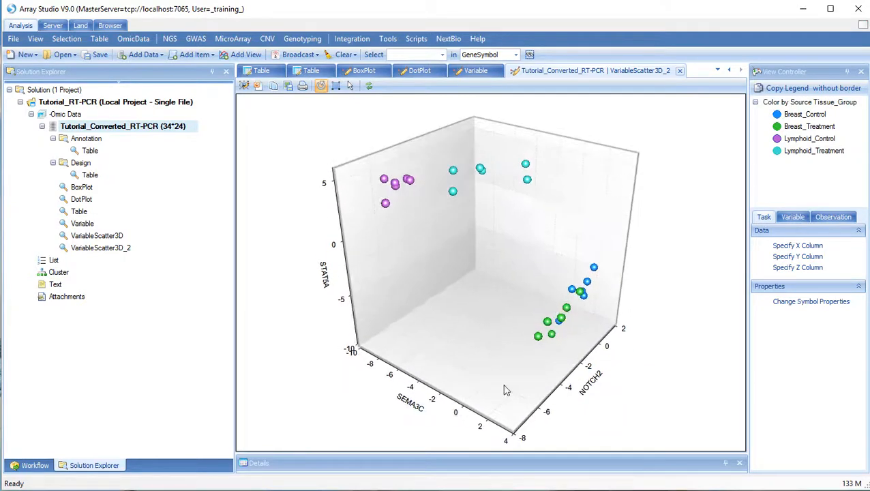
left_click_drag(462, 332, 428, 324)
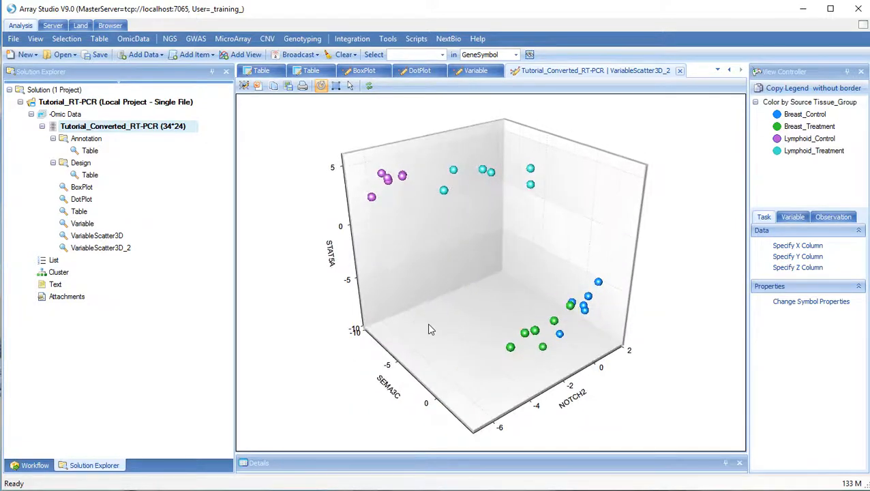